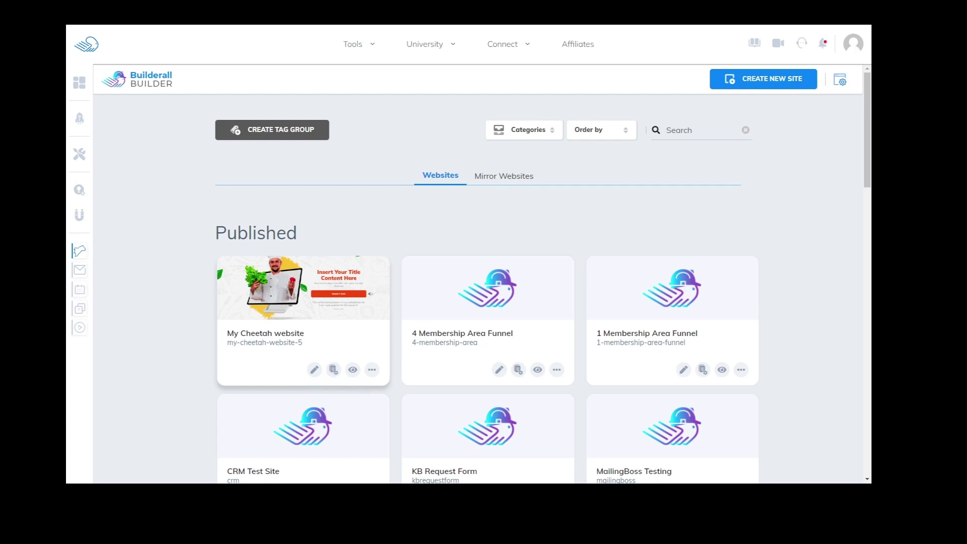
Step: Open My Cheetah website for editing and start Magic Text on the landing page's main title
{"action": "left_click", "coordinate": [314, 370]}
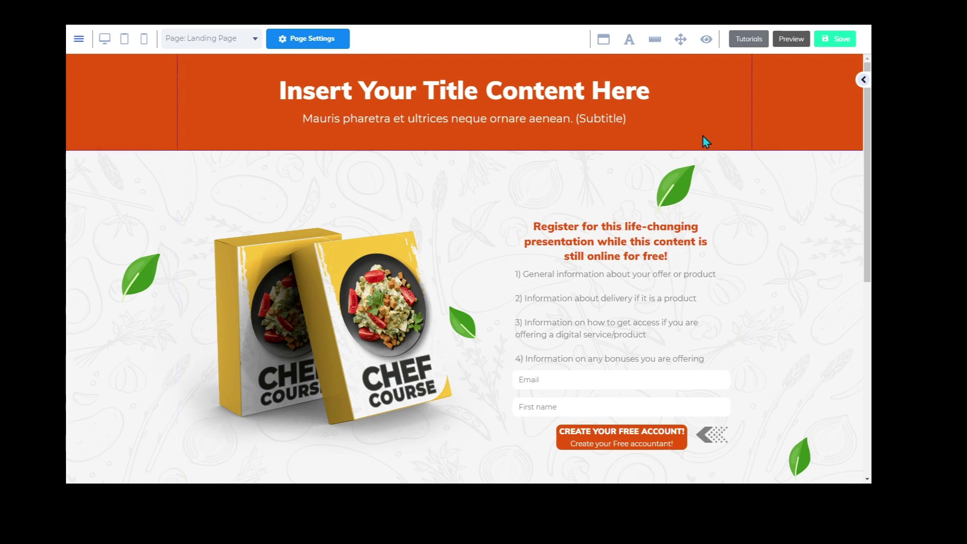
{"action": "left_click", "coordinate": [430, 90]}
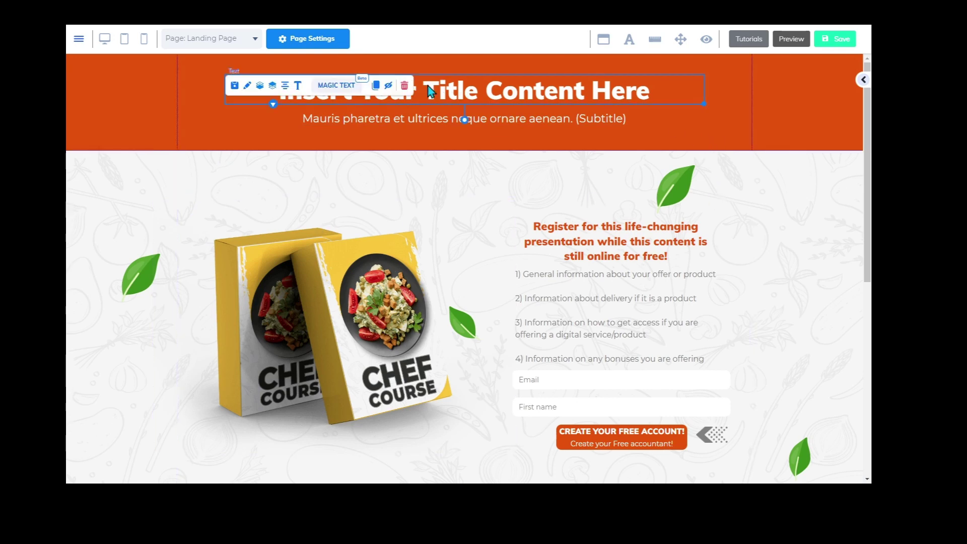
{"action": "left_click", "coordinate": [336, 85]}
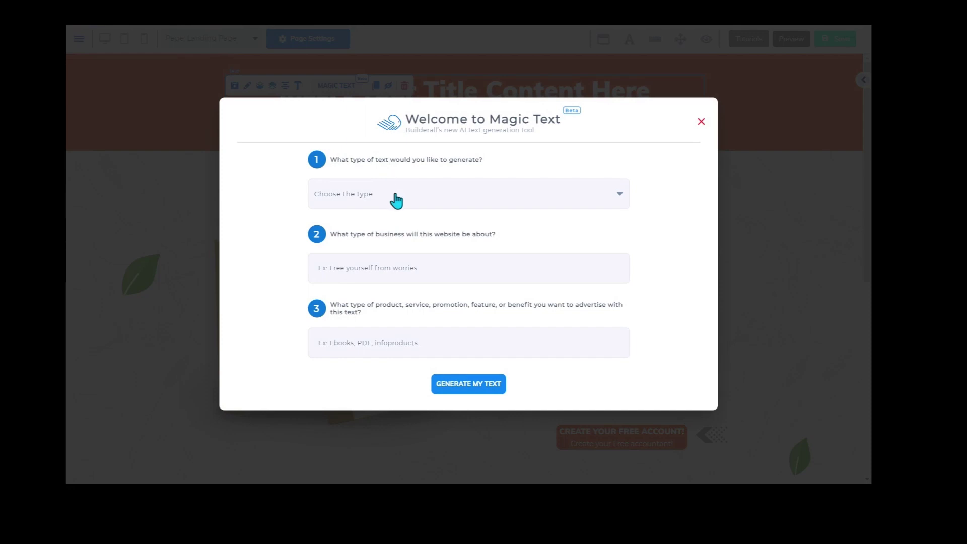
Step: Generate three headline samples for a "Chef Course" business, advertising "Specialize in Italian Dishes"
{"action": "left_click", "coordinate": [396, 201]}
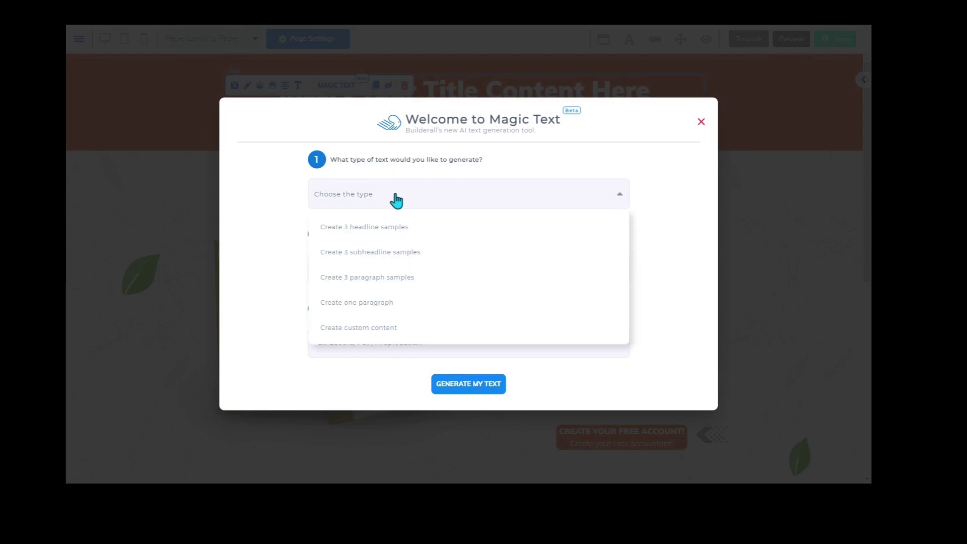
{"action": "left_click", "coordinate": [406, 233]}
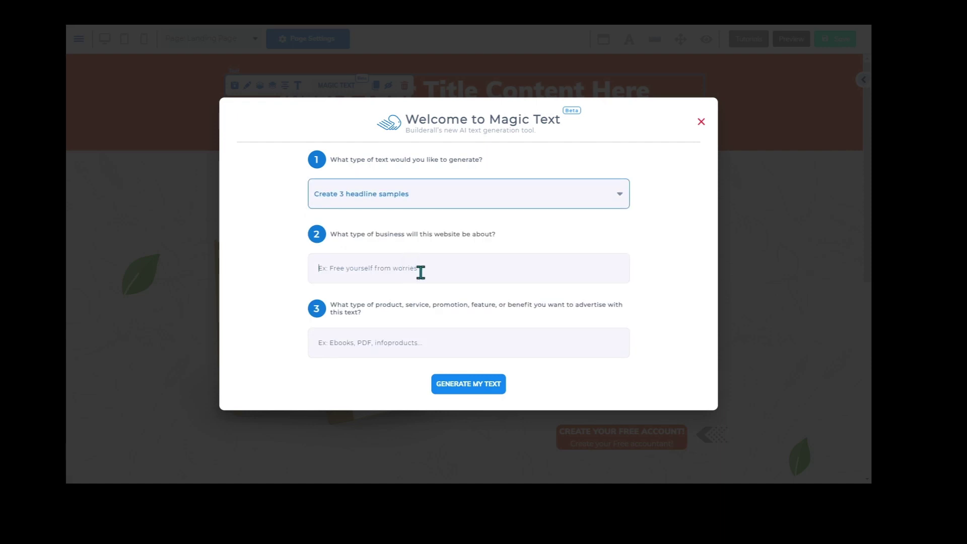
{"action": "type", "text": "Chef Course"}
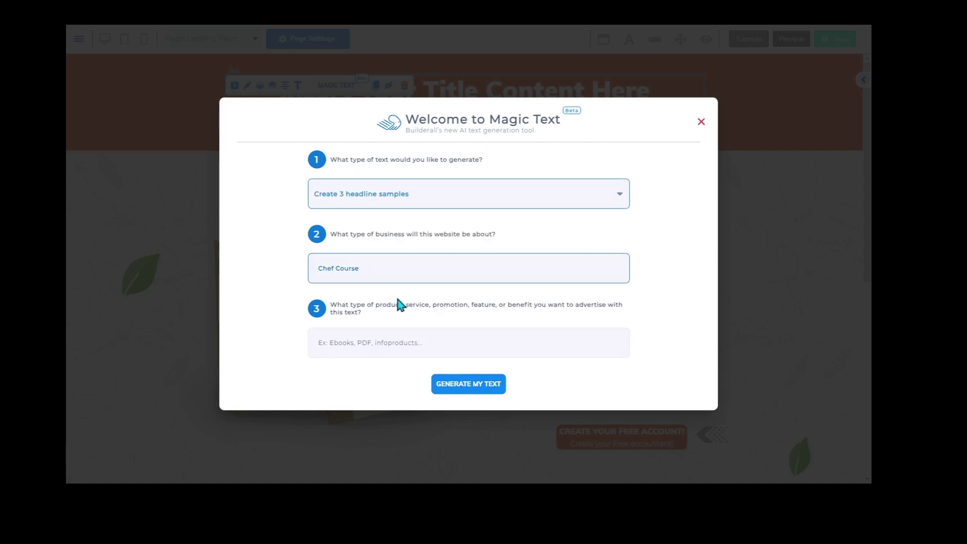
{"action": "left_click", "coordinate": [435, 339]}
{"action": "type", "text": "Specialize in Italian Dishes"}
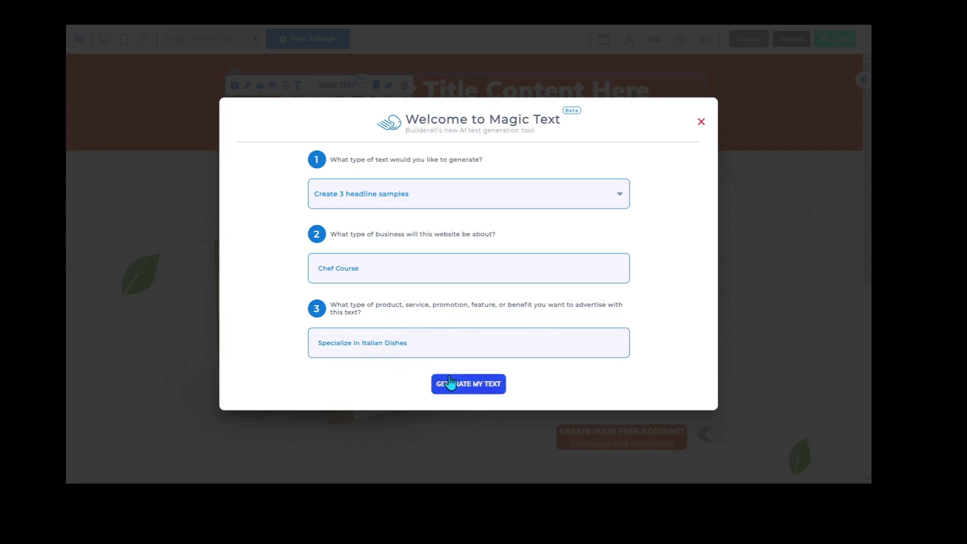
{"action": "left_click", "coordinate": [474, 386]}
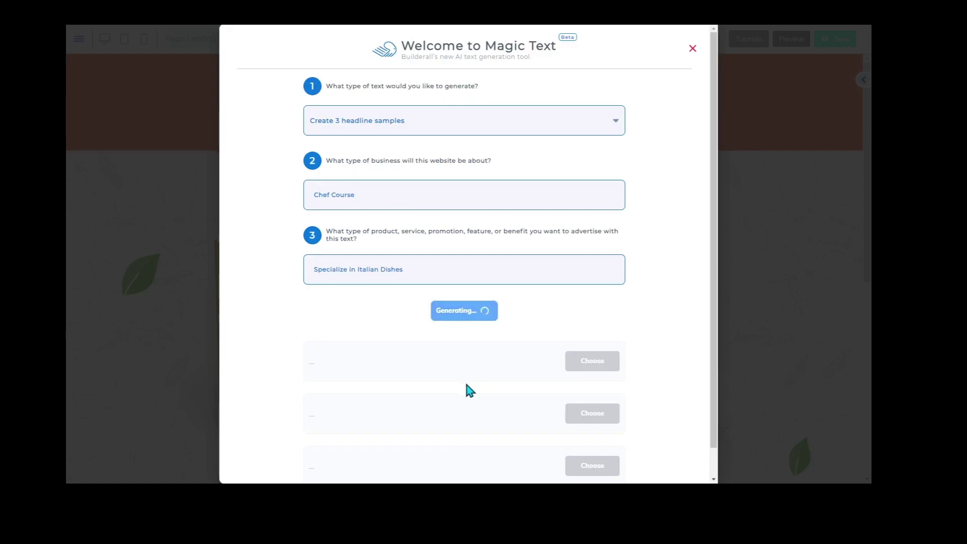
Step: Use the generated headline "Learn the Art of Italian Cooking" as the page title
{"action": "scroll", "coordinate": [715, 287], "scroll_direction": "down", "scroll_amount": 2}
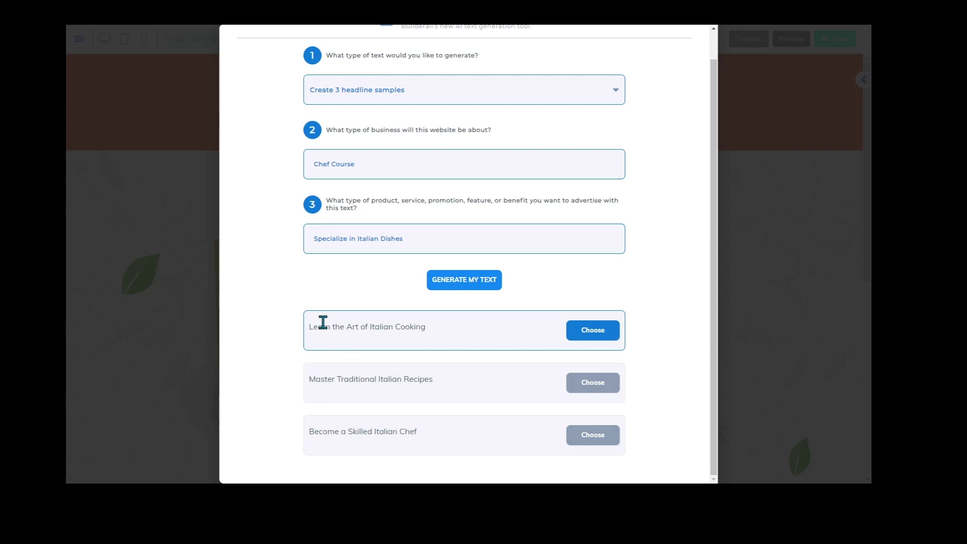
{"action": "left_click", "coordinate": [606, 332]}
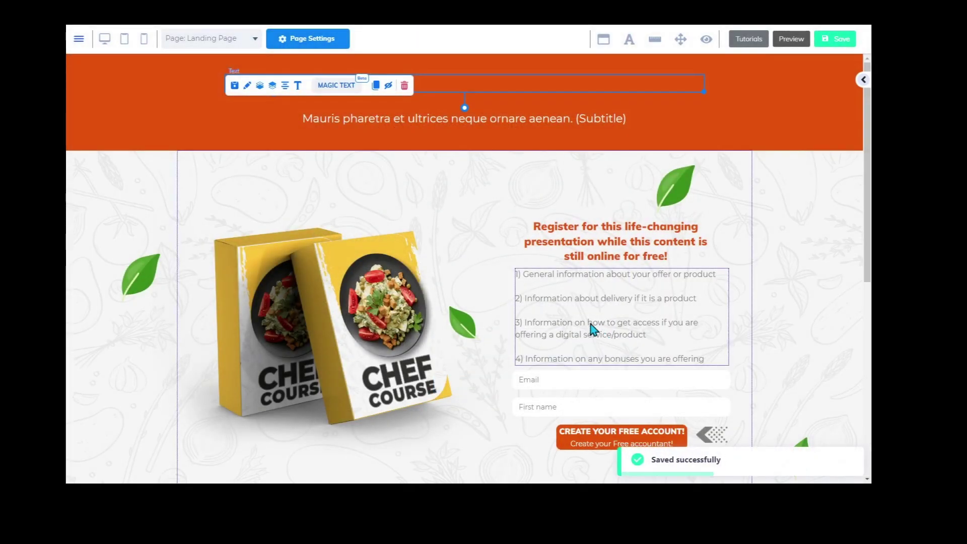
{"action": "left_click", "coordinate": [502, 132]}
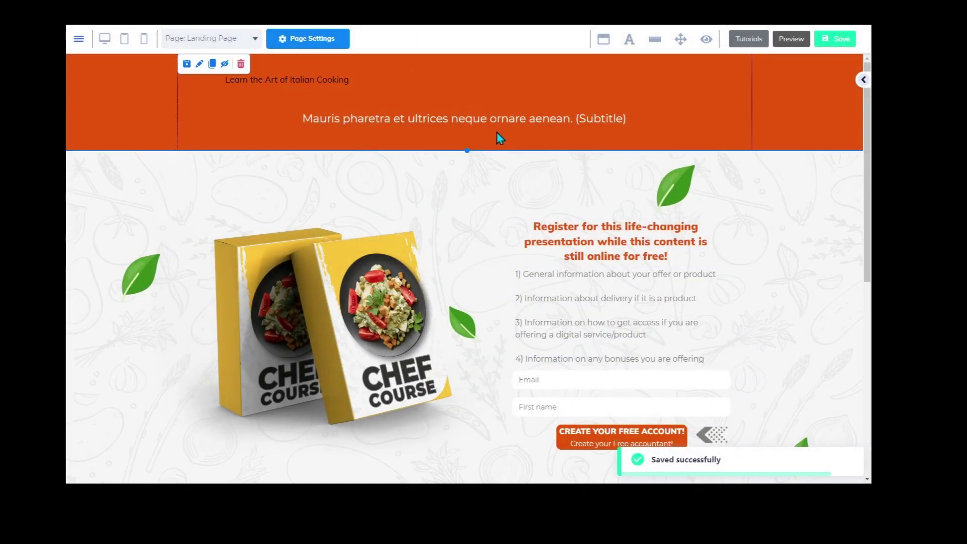
Step: Open the title in the Large Content Editor and apply the largest Neutral heading style to all its text
{"action": "left_click", "coordinate": [436, 83]}
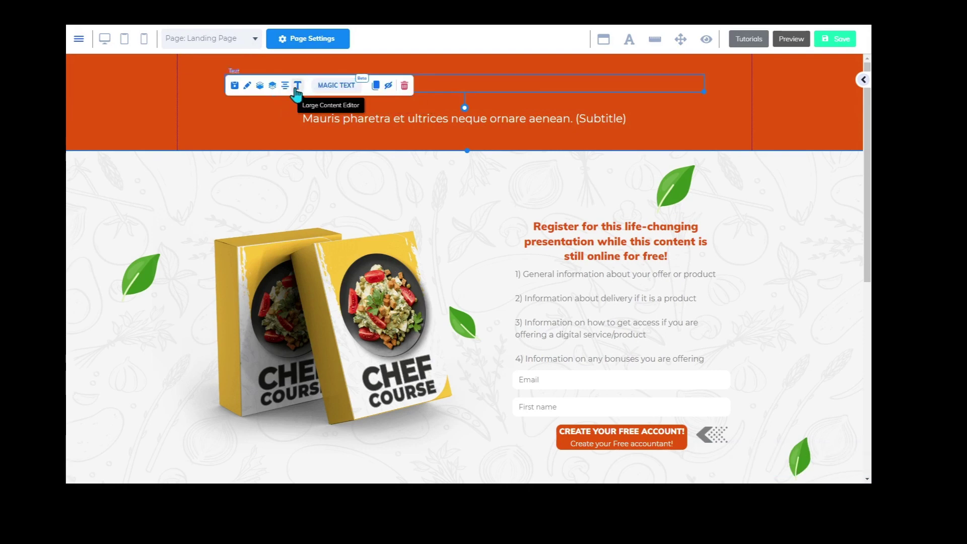
{"action": "left_click", "coordinate": [298, 87]}
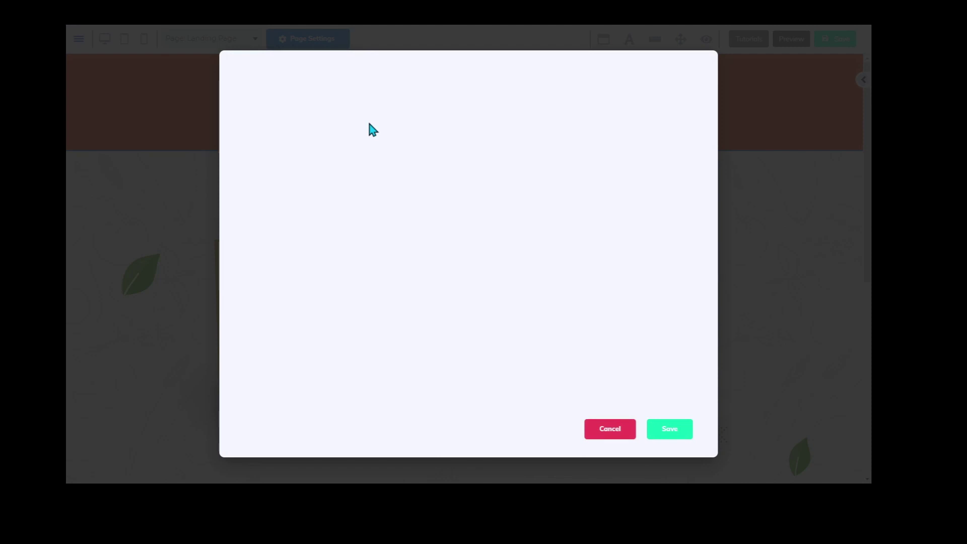
{"action": "left_click", "coordinate": [392, 125]}
{"action": "key", "text": "ctrl+a"}
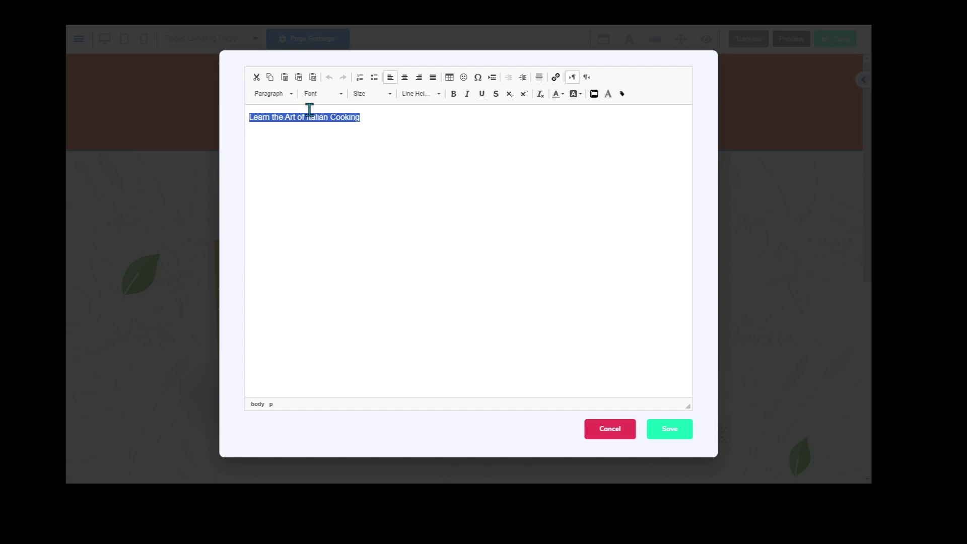
{"action": "left_click", "coordinate": [290, 94]}
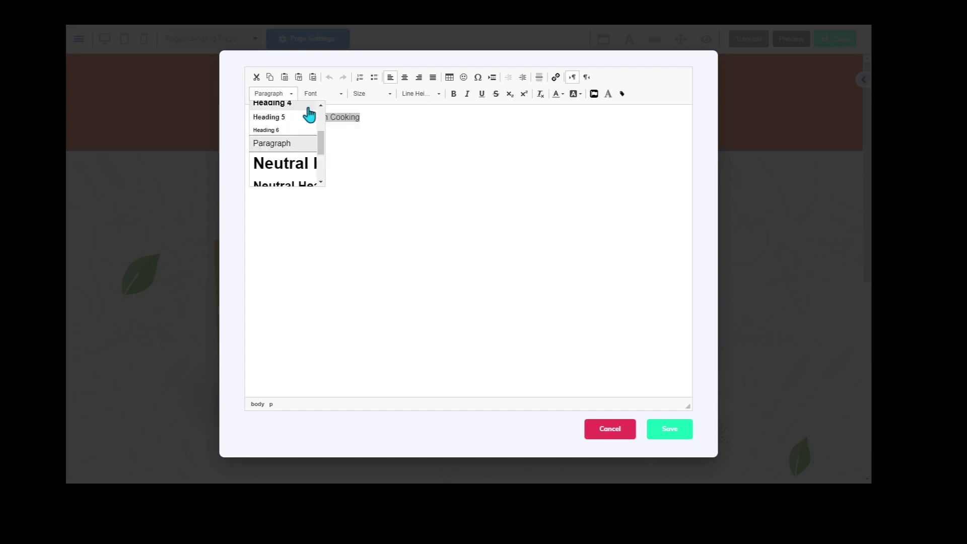
{"action": "left_click", "coordinate": [300, 163]}
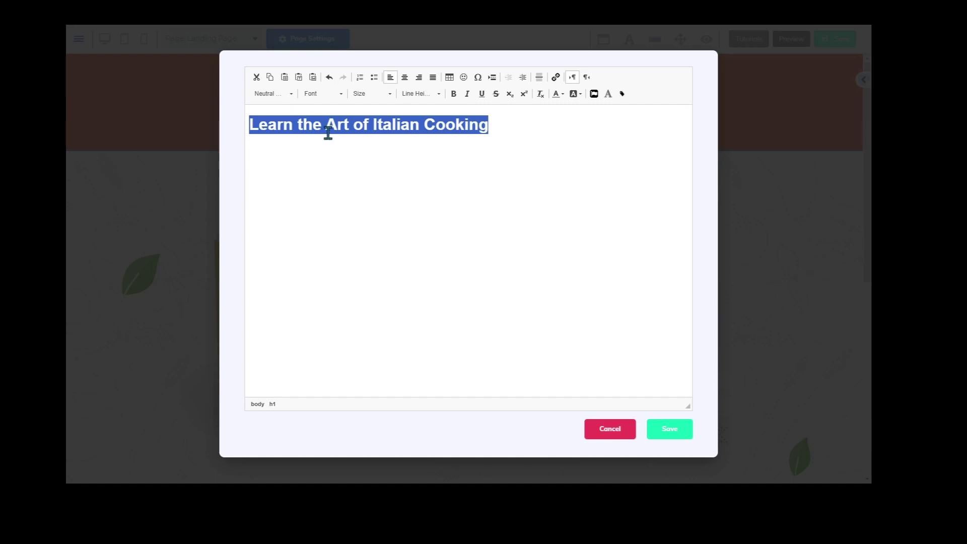
Step: Set the title's font to Muli Black and its size to 40
{"action": "left_click", "coordinate": [341, 98]}
{"action": "left_click_drag", "start_coordinate": [369, 124], "coordinate": [374, 156]}
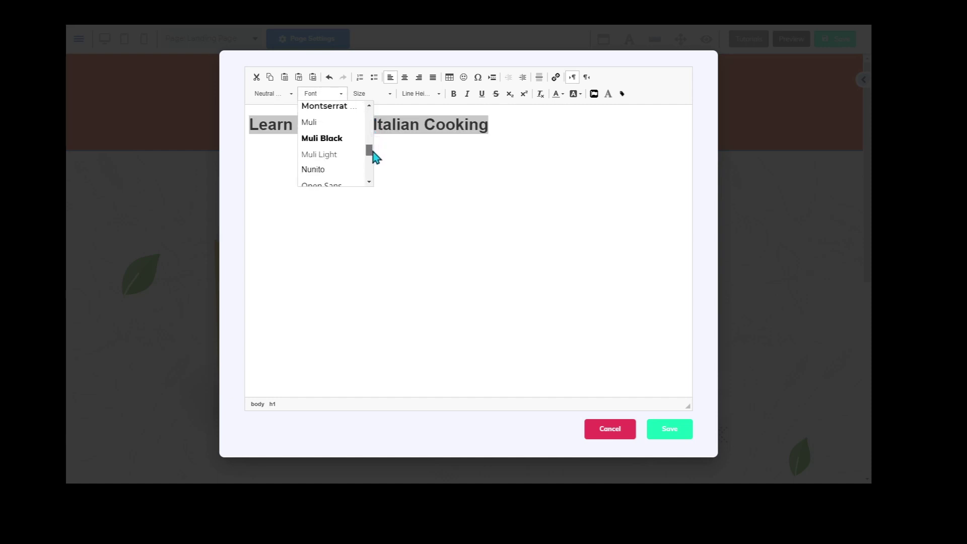
{"action": "left_click", "coordinate": [334, 143]}
{"action": "left_click", "coordinate": [391, 97]}
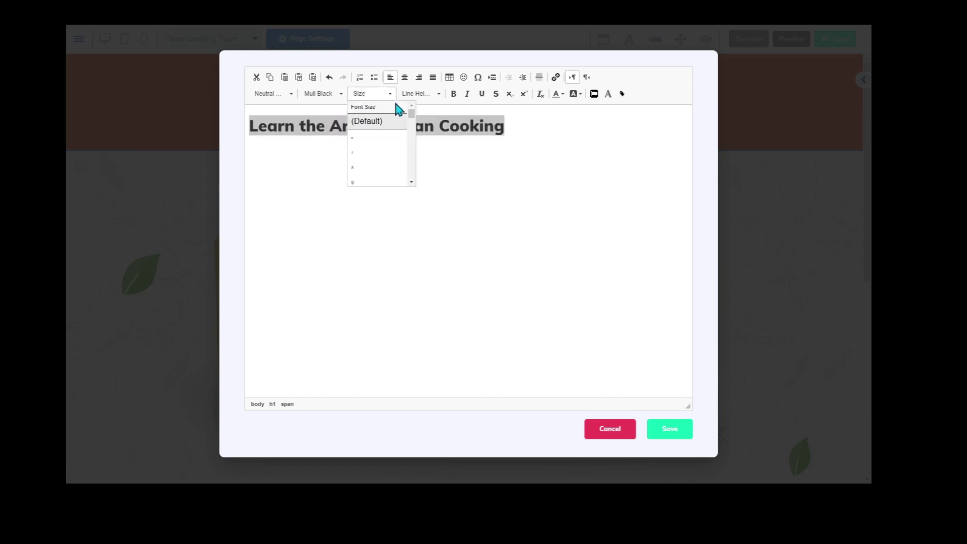
{"action": "scroll", "coordinate": [391, 151], "scroll_direction": "down", "scroll_amount": 6}
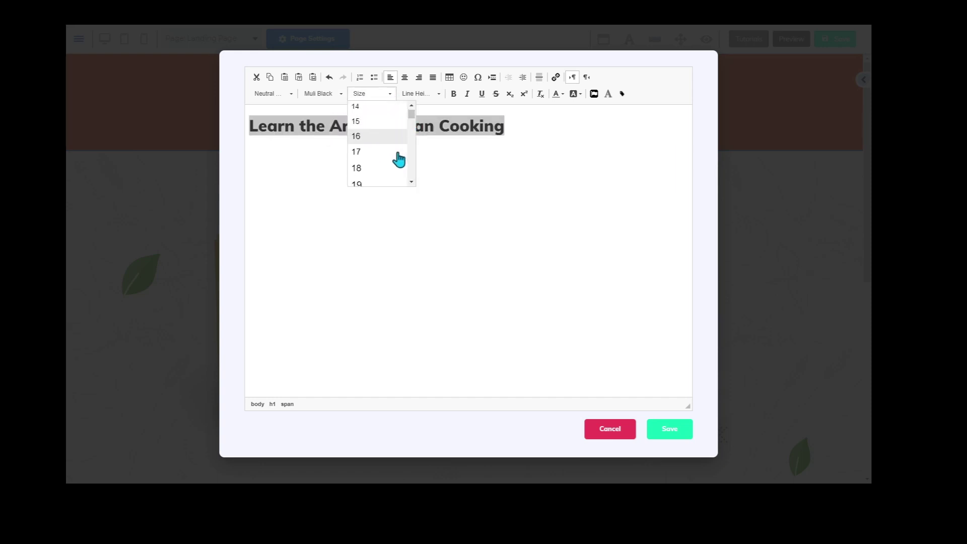
{"action": "scroll", "coordinate": [411, 156], "scroll_direction": "down", "scroll_amount": 2}
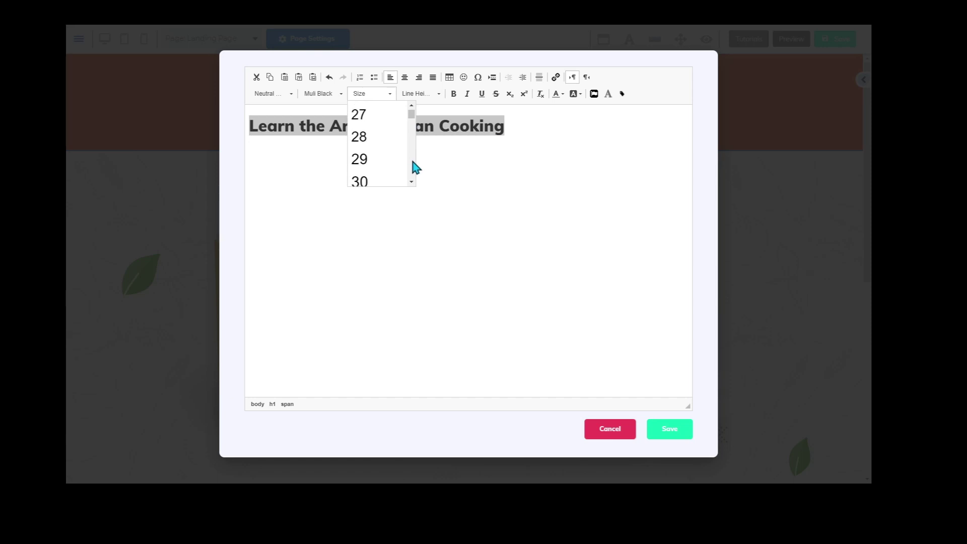
{"action": "left_click", "coordinate": [375, 160]}
{"action": "left_click", "coordinate": [389, 95]}
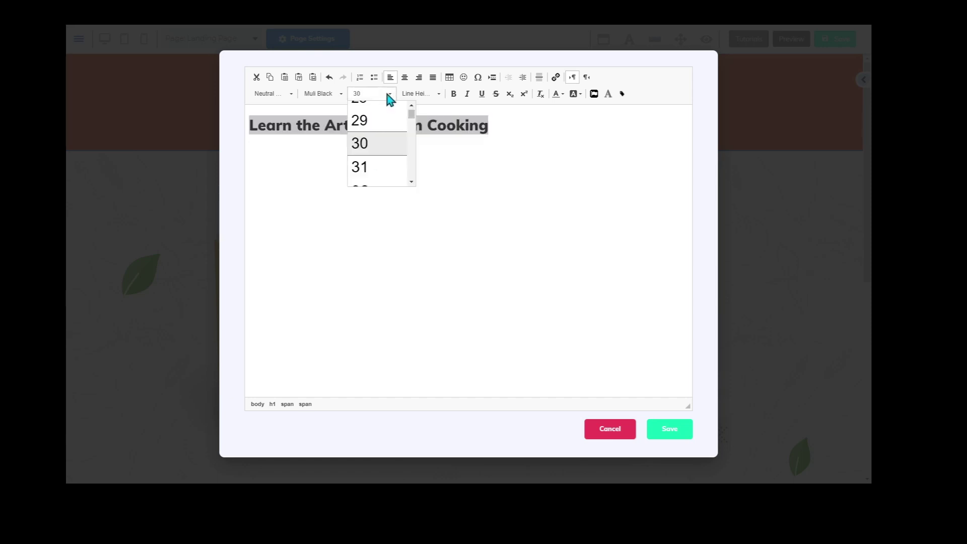
{"action": "scroll", "coordinate": [413, 165], "scroll_direction": "down", "scroll_amount": 2}
{"action": "scroll", "coordinate": [413, 163], "scroll_direction": "down", "scroll_amount": 2}
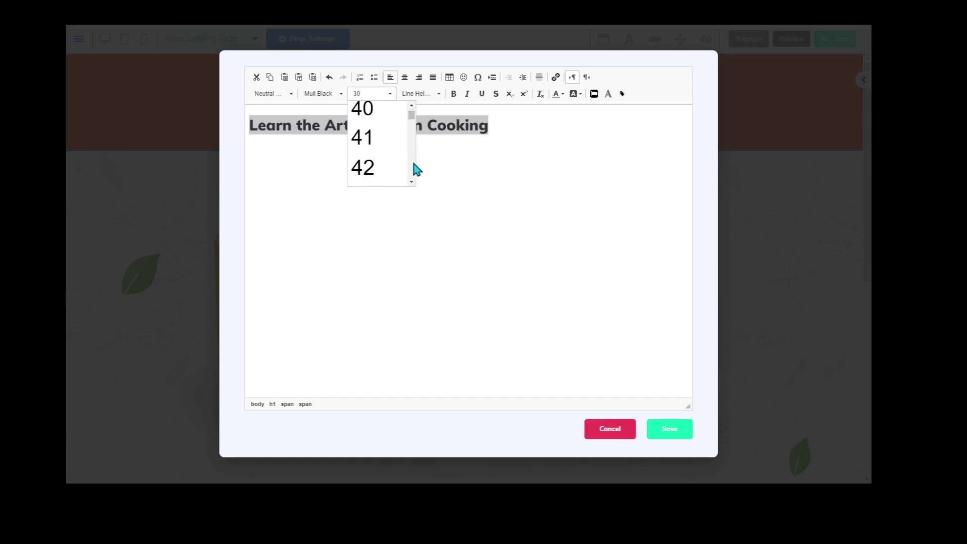
{"action": "left_click", "coordinate": [375, 110]}
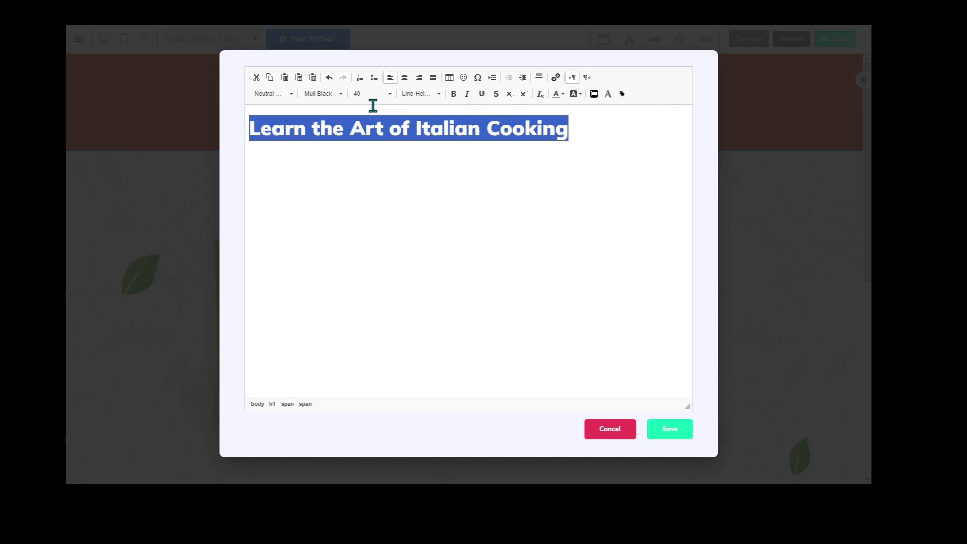
Step: Color the title text white, center-align it and save the edited content
{"action": "left_click", "coordinate": [562, 95]}
{"action": "left_click", "coordinate": [621, 158]}
{"action": "left_click", "coordinate": [405, 78]}
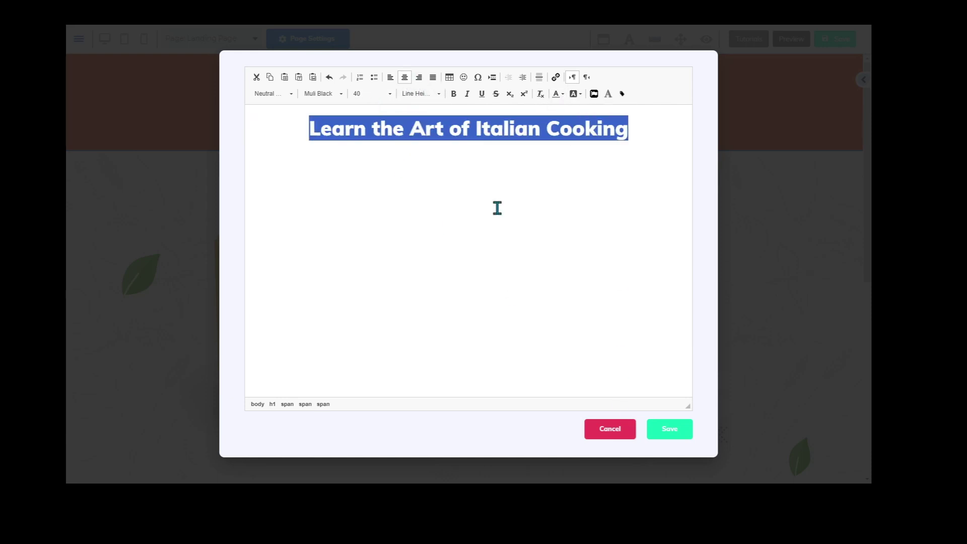
{"action": "left_click", "coordinate": [670, 430]}
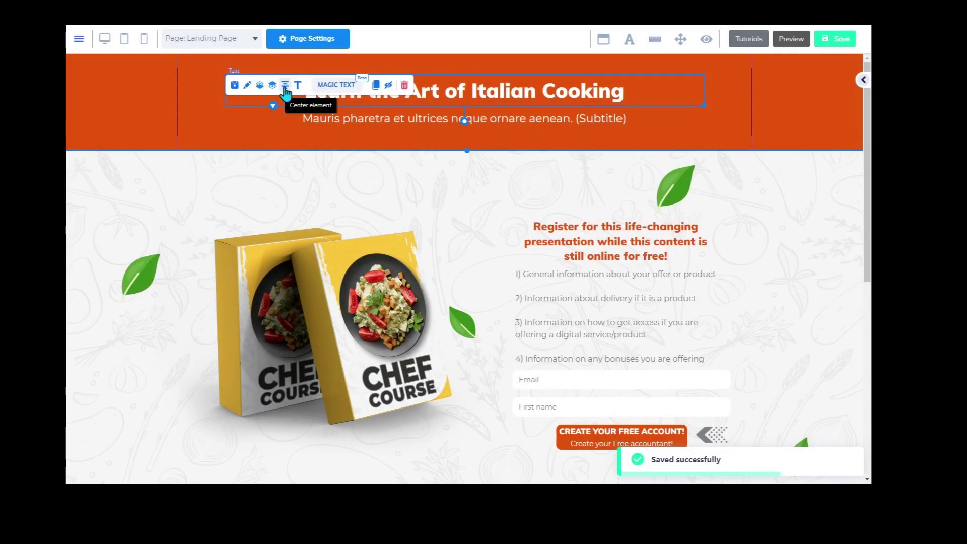
Step: Move the title slightly higher in the orange banner and center the element horizontally
{"action": "left_click", "coordinate": [343, 188]}
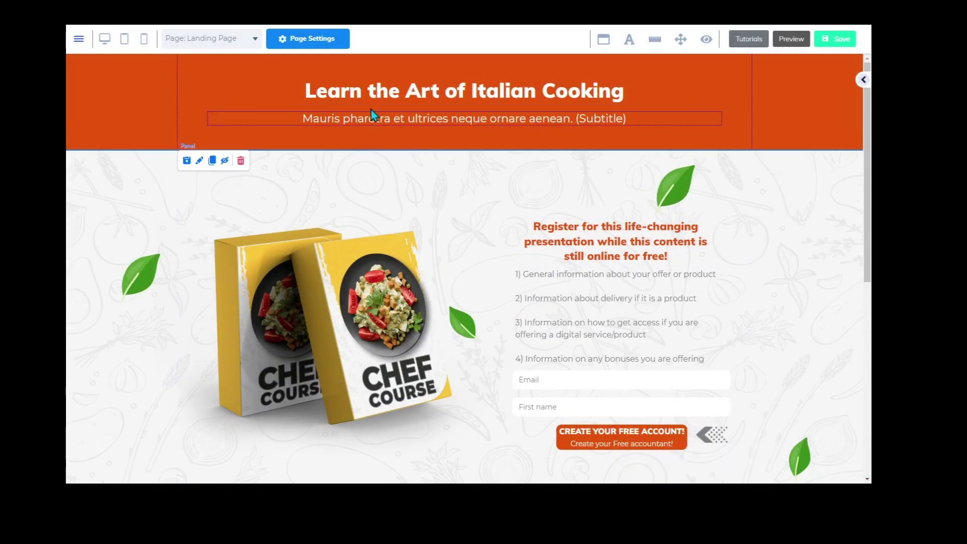
{"action": "left_click", "coordinate": [378, 95]}
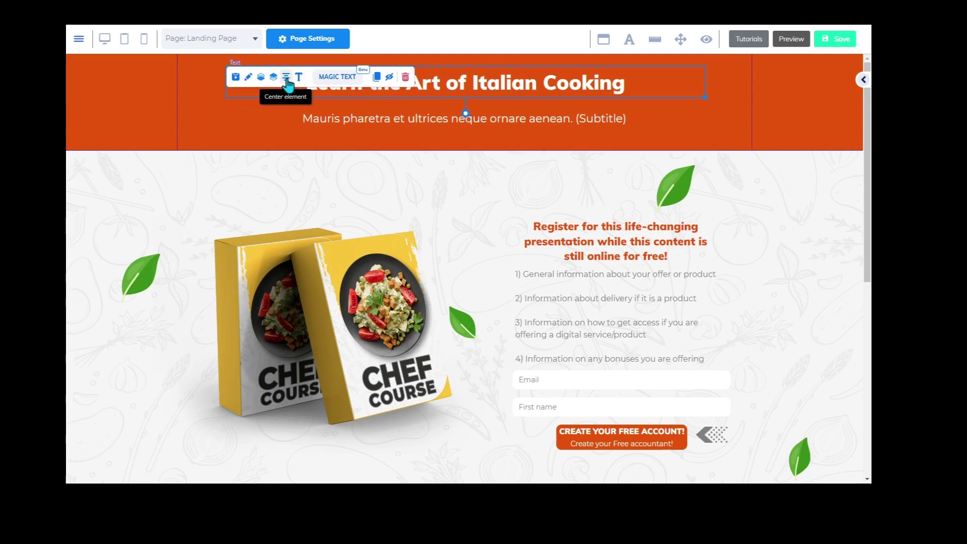
{"action": "left_click", "coordinate": [330, 177]}
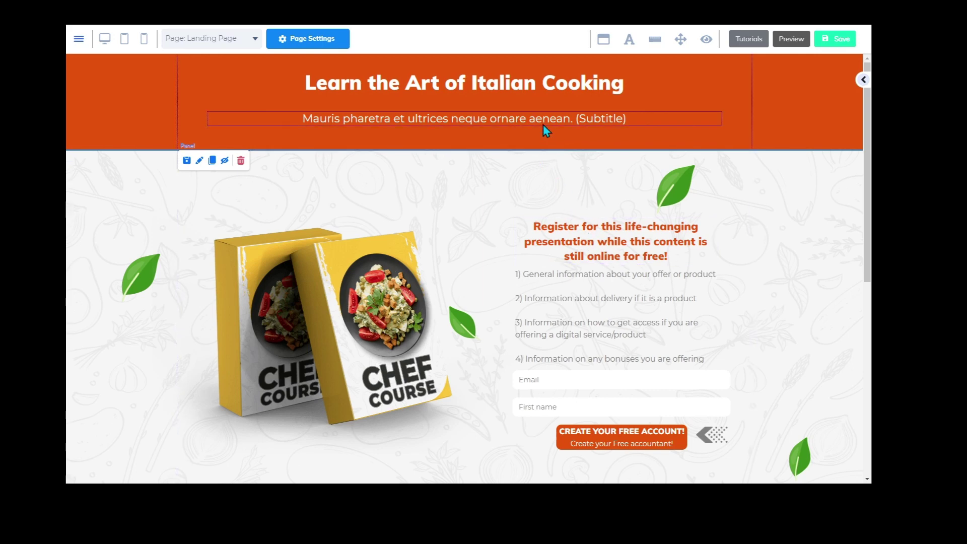
Step: Generate three Magic Text subheadline samples for the "Register for this life-changing presentation" text, using business "Chef Course" and feature "certificate of completion"
{"action": "left_click", "coordinate": [589, 236]}
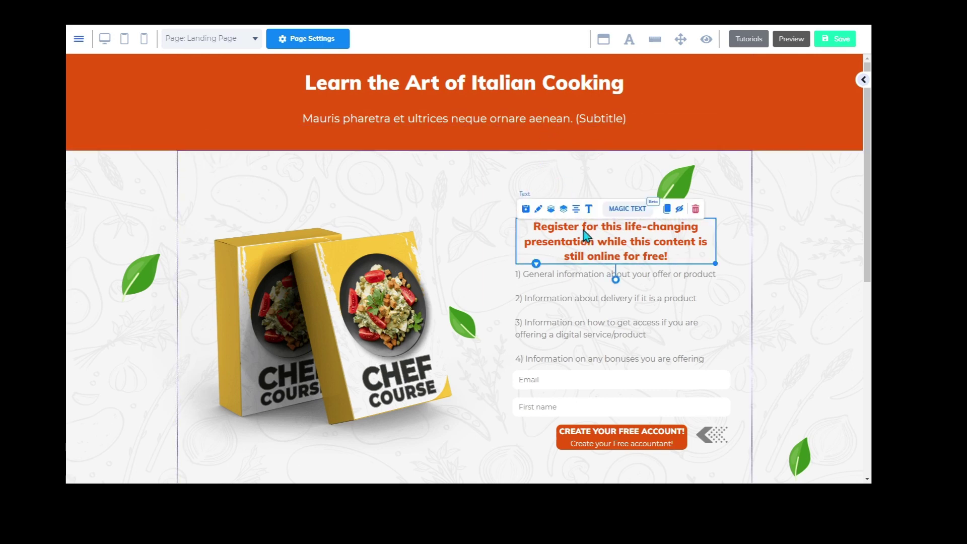
{"action": "left_click", "coordinate": [624, 208]}
{"action": "left_click", "coordinate": [412, 205]}
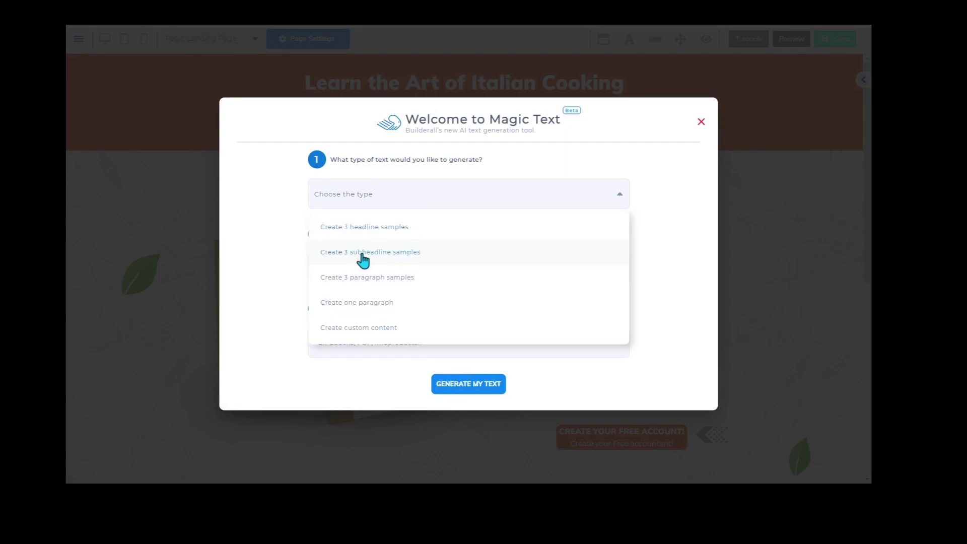
{"action": "left_click", "coordinate": [391, 255]}
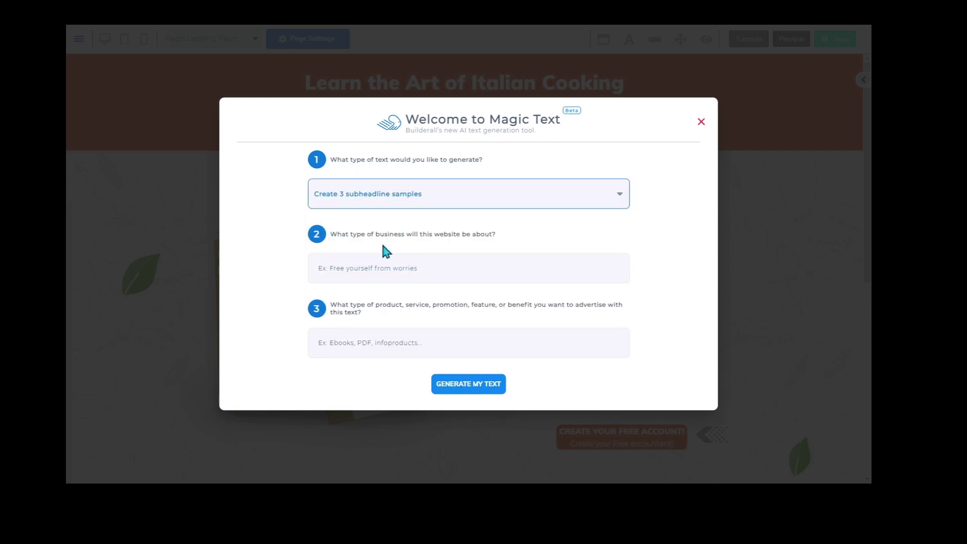
{"action": "left_click", "coordinate": [363, 267]}
{"action": "type", "text": "Chef Course"}
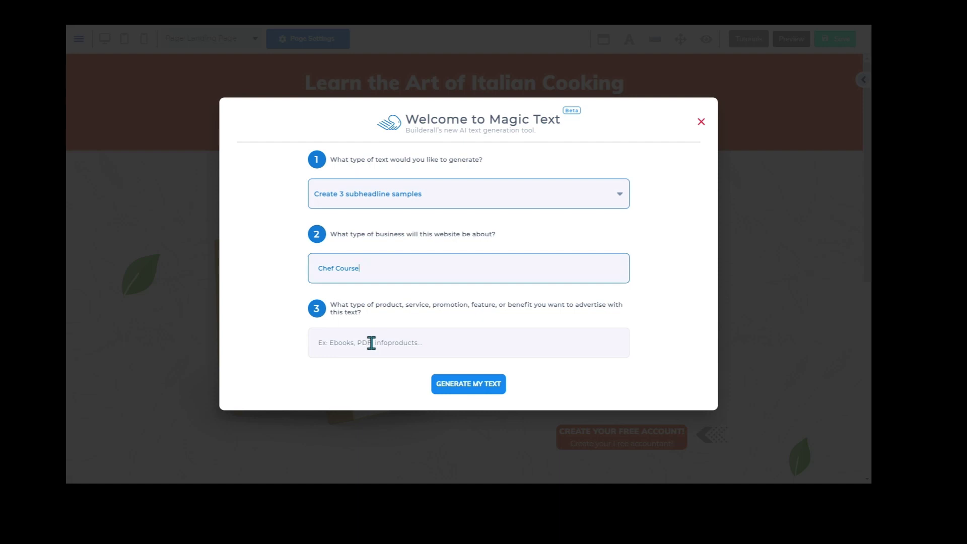
{"action": "left_click", "coordinate": [371, 343]}
{"action": "type", "text": "certificate of completion"}
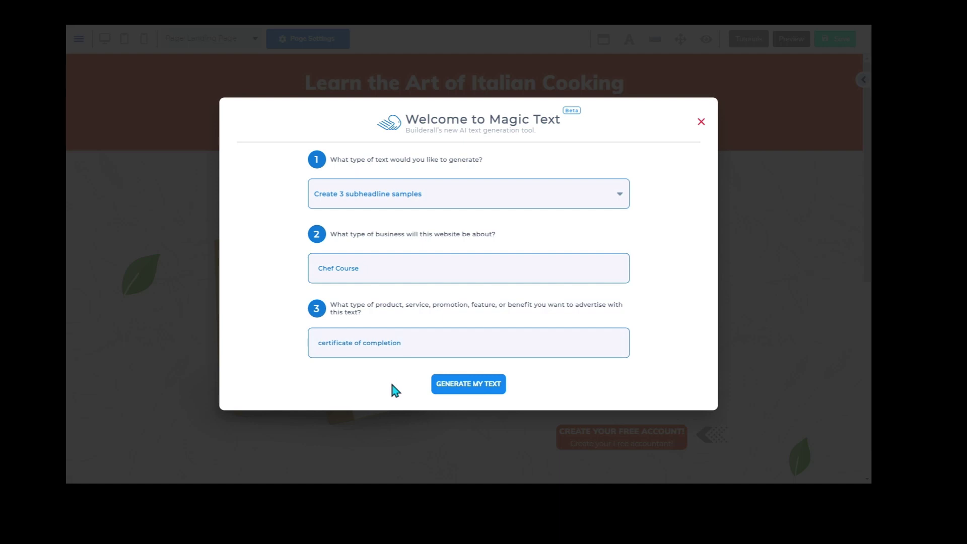
{"action": "left_click", "coordinate": [464, 388]}
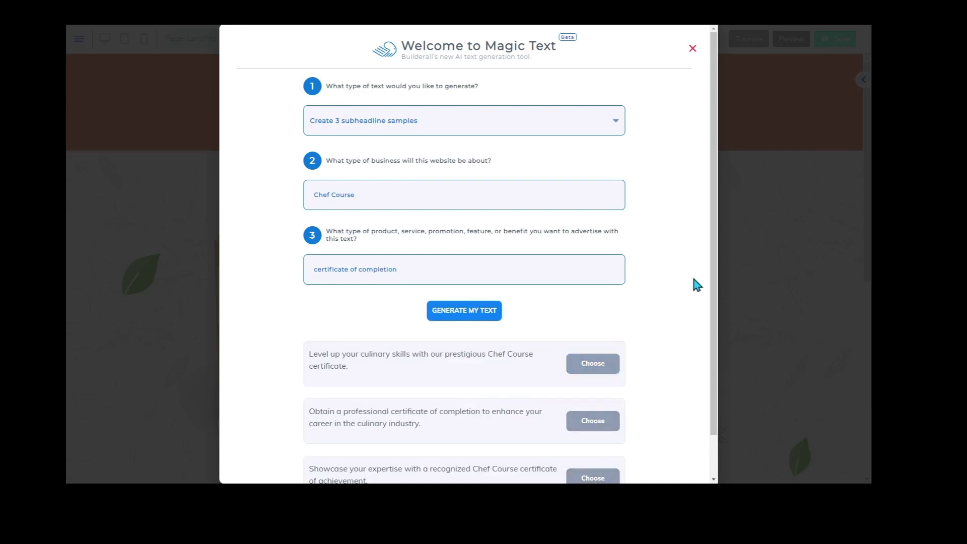
{"action": "left_click_drag", "start_coordinate": [713, 275], "coordinate": [716, 315]}
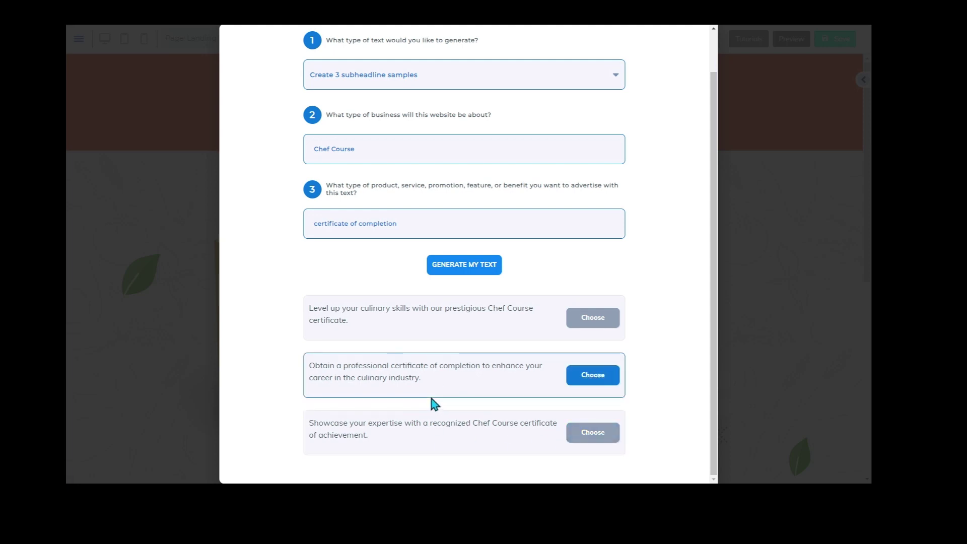
Step: Use the generated subheadline "Obtain a professional certificate of completion to enhance your career in the culinary industry."
{"action": "left_click", "coordinate": [604, 376]}
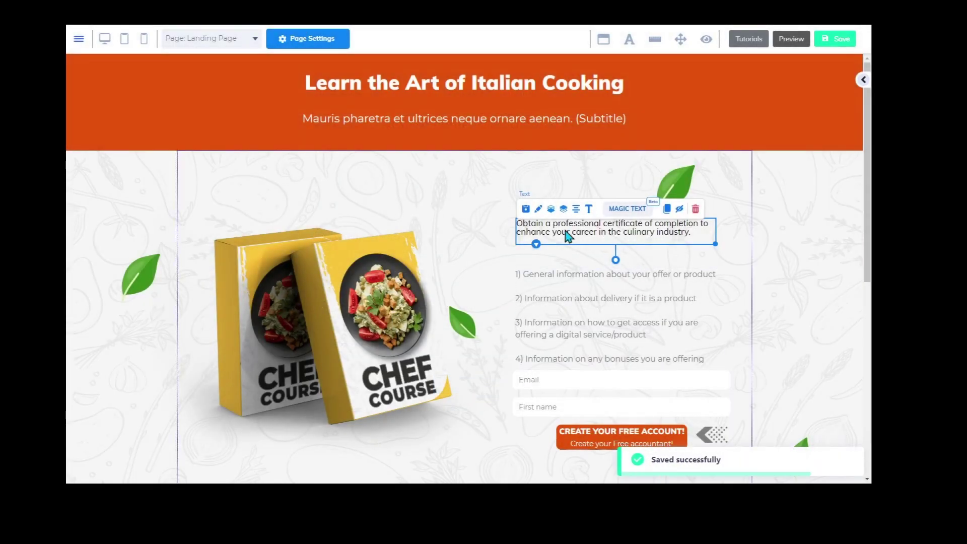
Step: Generate three Magic Text subheadline samples for the banner subtitle, using business "Chef Course" and feature "Course can be done within 7 days."
{"action": "left_click", "coordinate": [489, 125]}
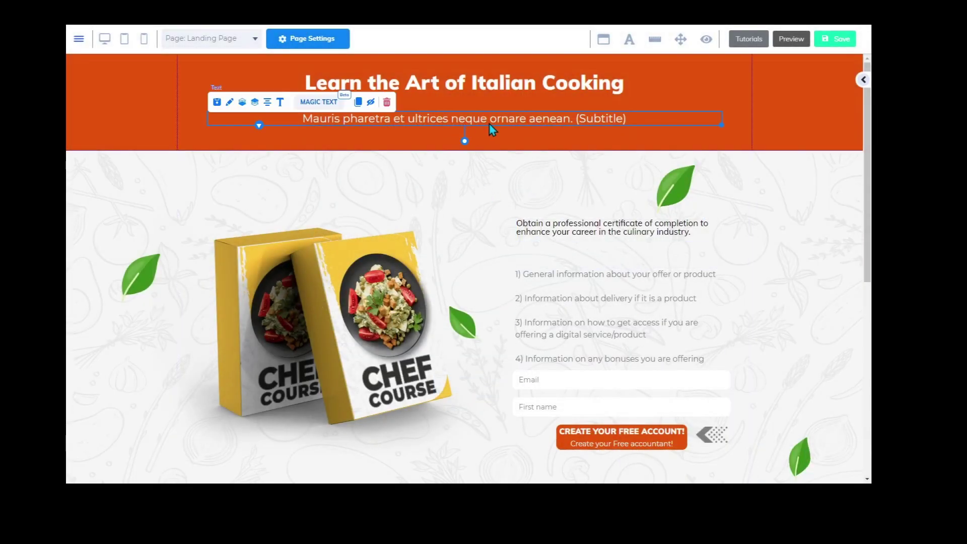
{"action": "left_click", "coordinate": [316, 104]}
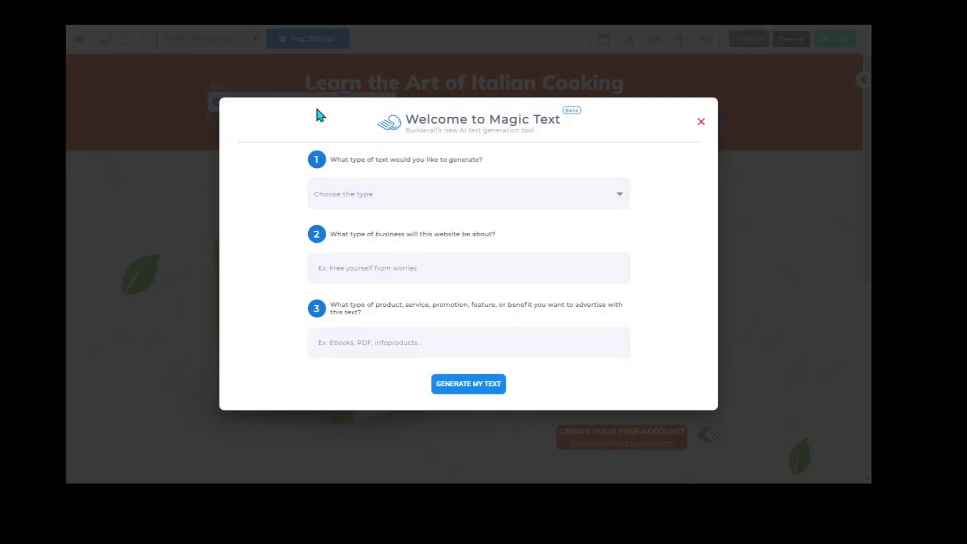
{"action": "left_click", "coordinate": [377, 191]}
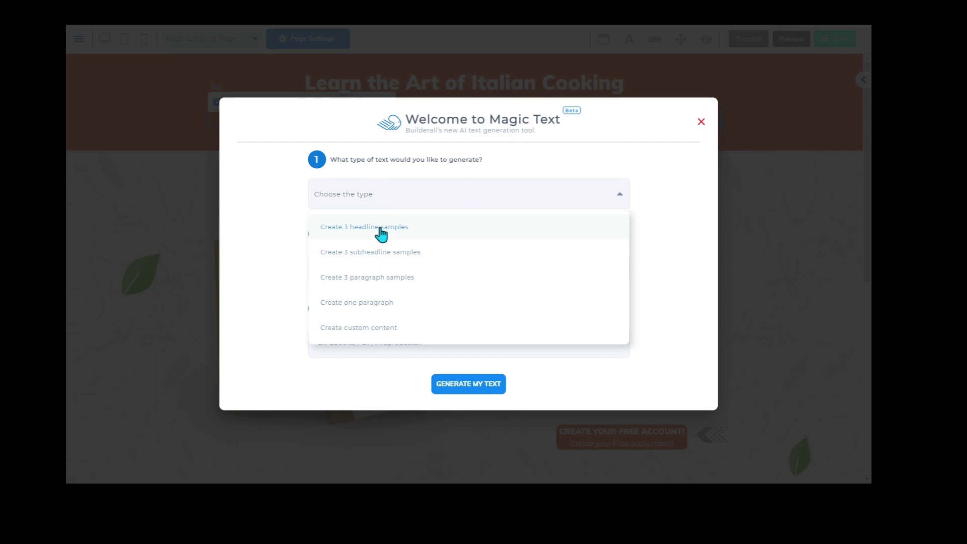
{"action": "left_click", "coordinate": [423, 251]}
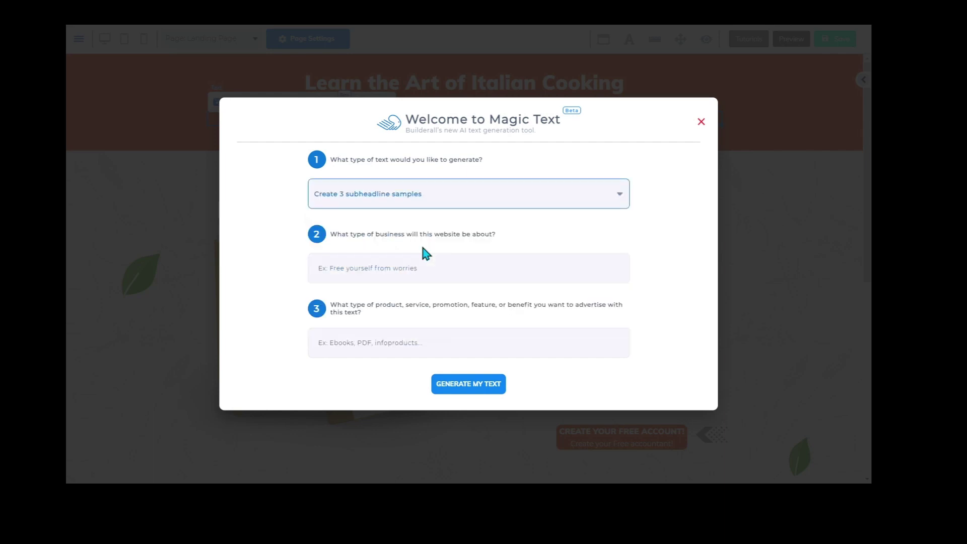
{"action": "left_click", "coordinate": [461, 272]}
{"action": "type", "text": "Chef Course"}
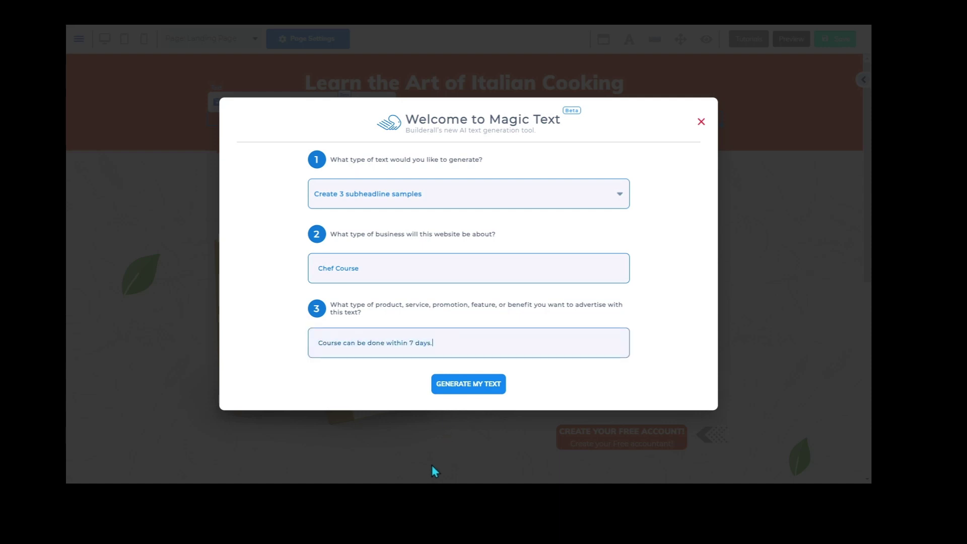
{"action": "left_click", "coordinate": [482, 389]}
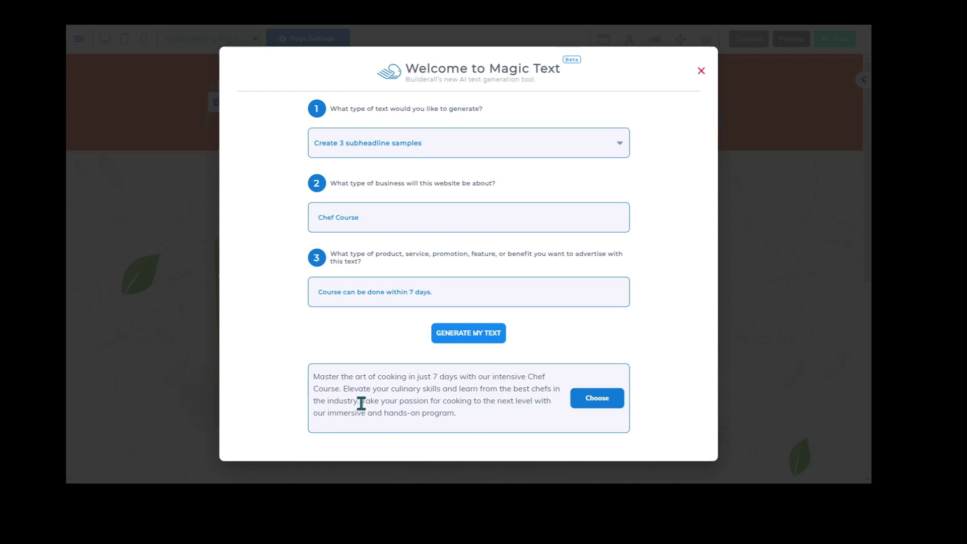
Step: Copy the sentence "Master the art of cooking in just 7 days with our intensive Chef Course." from the generated text and close Magic Text
{"action": "left_click_drag", "start_coordinate": [314, 377], "coordinate": [342, 388]}
{"action": "key", "text": "ctrl+c"}
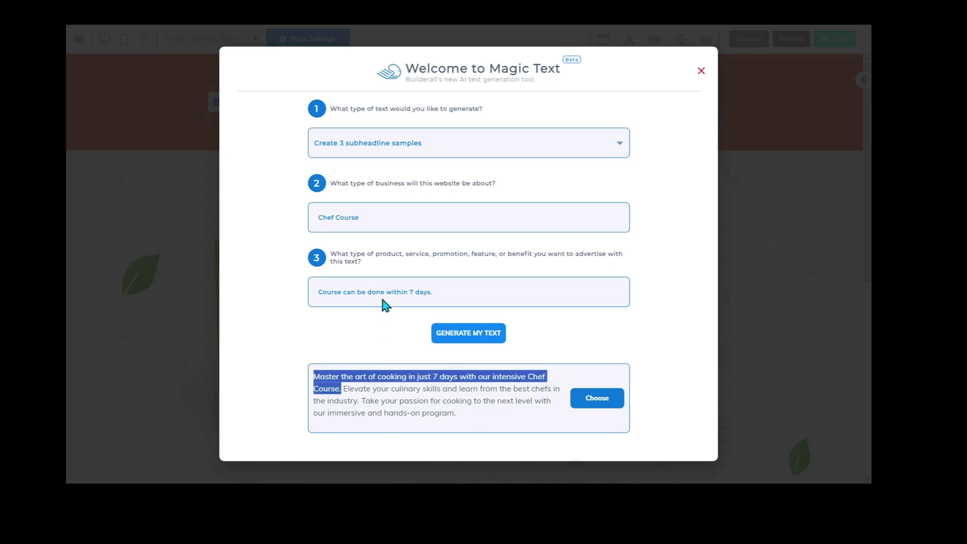
{"action": "left_click", "coordinate": [707, 62]}
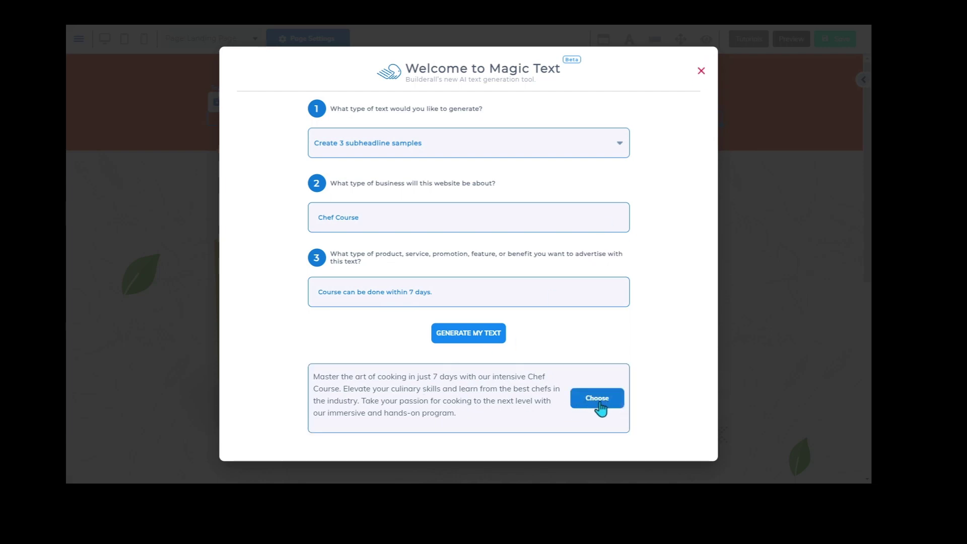
{"action": "left_click", "coordinate": [702, 71]}
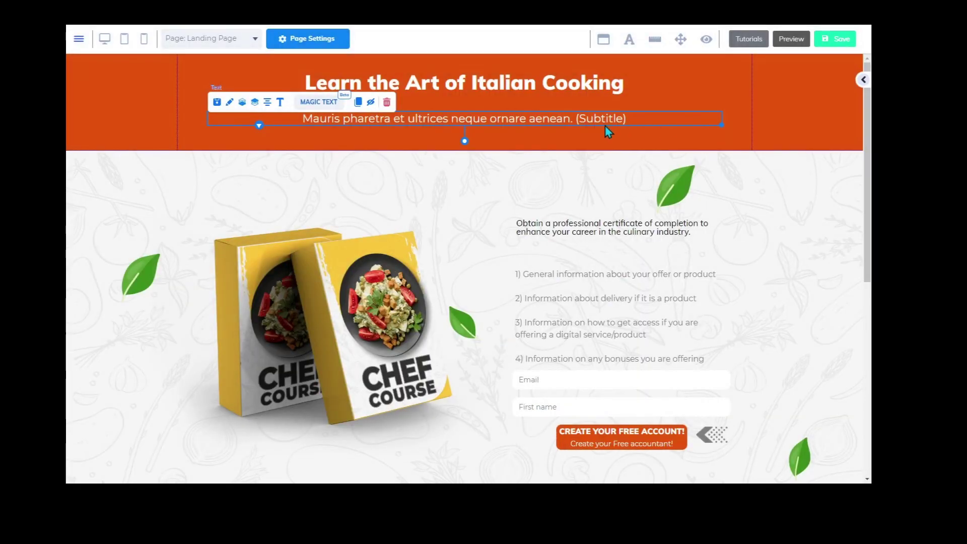
Step: Replace the banner subtitle with the copied sentence, save it and move the subtitle slightly closer to the title
{"action": "left_click", "coordinate": [280, 101]}
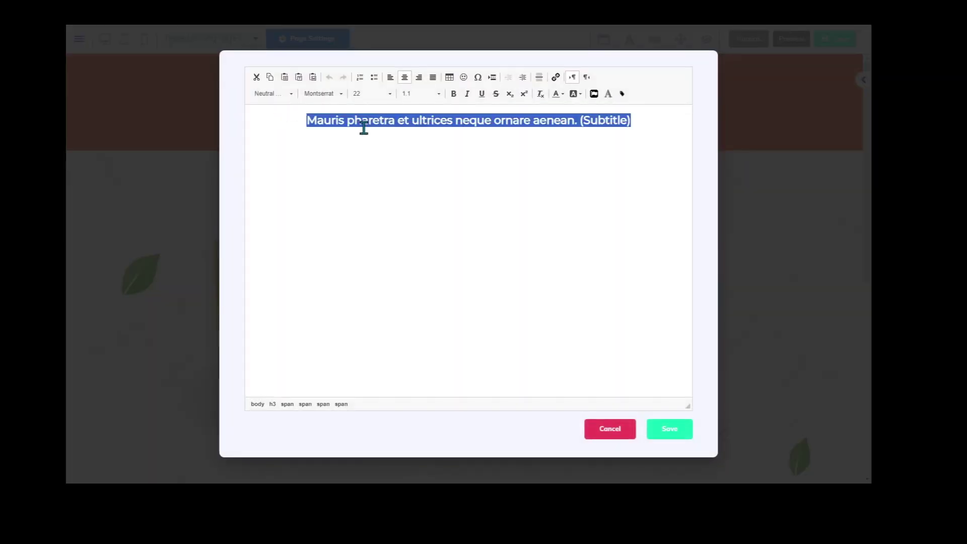
{"action": "key", "text": "BackSpace"}
{"action": "key", "text": "ctrl+v"}
{"action": "key", "text": "ctrl+a"}
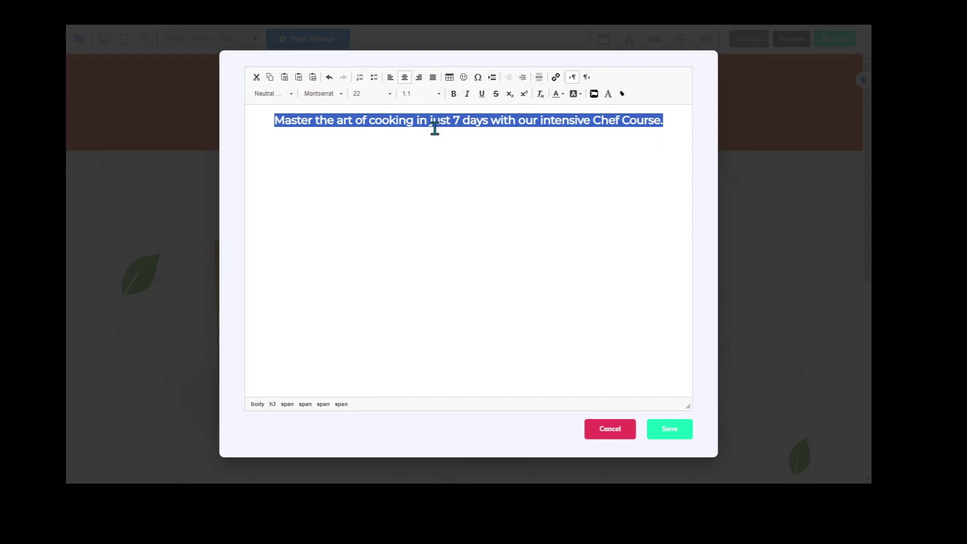
{"action": "left_click", "coordinate": [669, 430]}
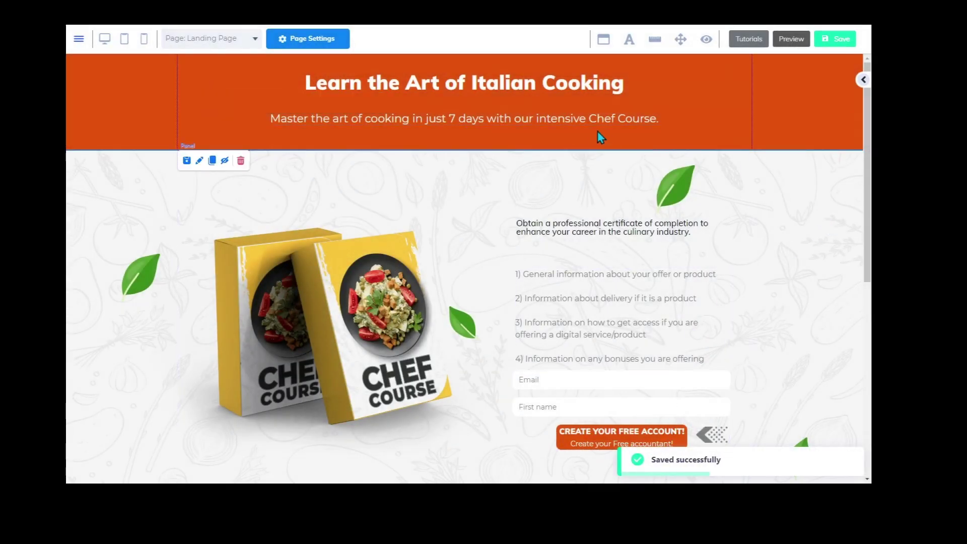
{"action": "left_click_drag", "start_coordinate": [589, 125], "coordinate": [592, 118]}
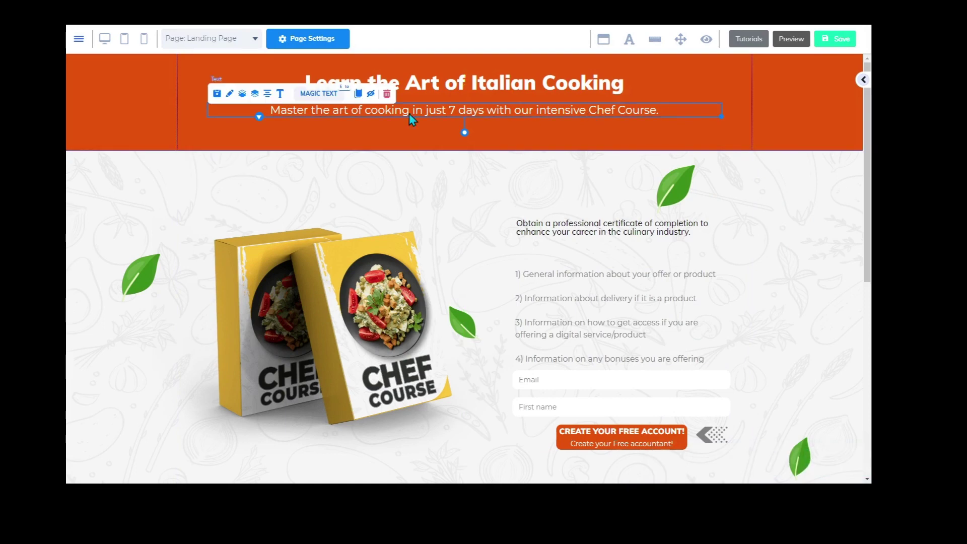
{"action": "left_click", "coordinate": [756, 276]}
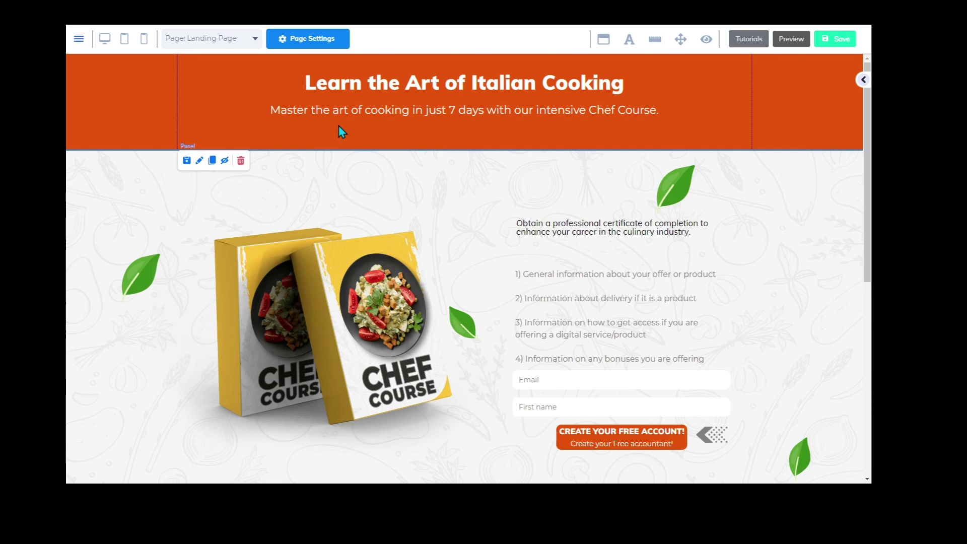
Step: Insert the word "Italian" before "cooking" in the banner subtitle
{"action": "left_click", "coordinate": [378, 115]}
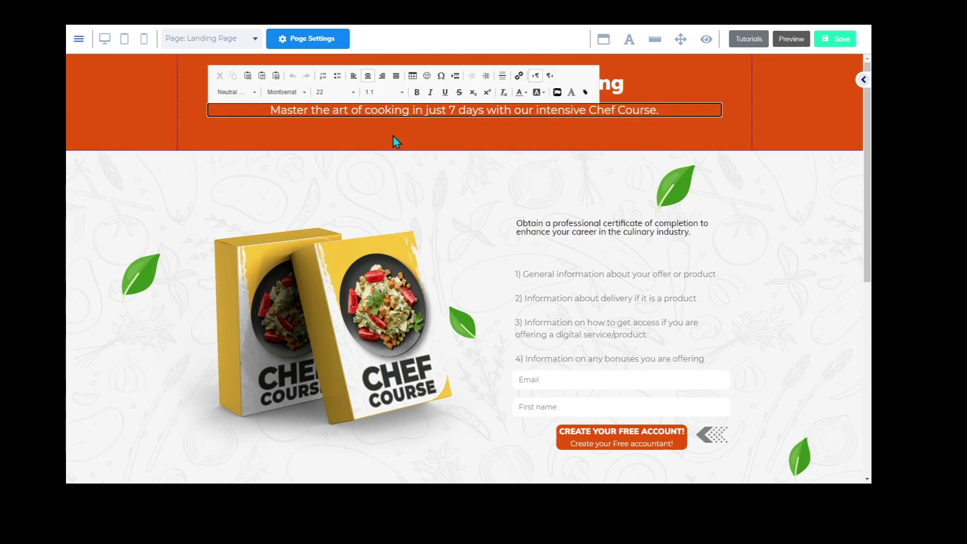
{"action": "type", "text": "italian"}
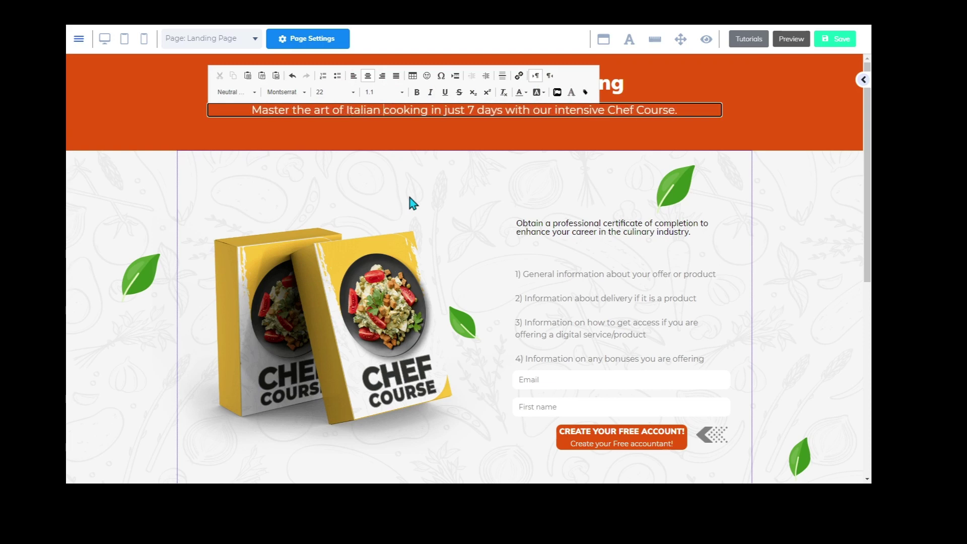
{"action": "left_click", "coordinate": [428, 222]}
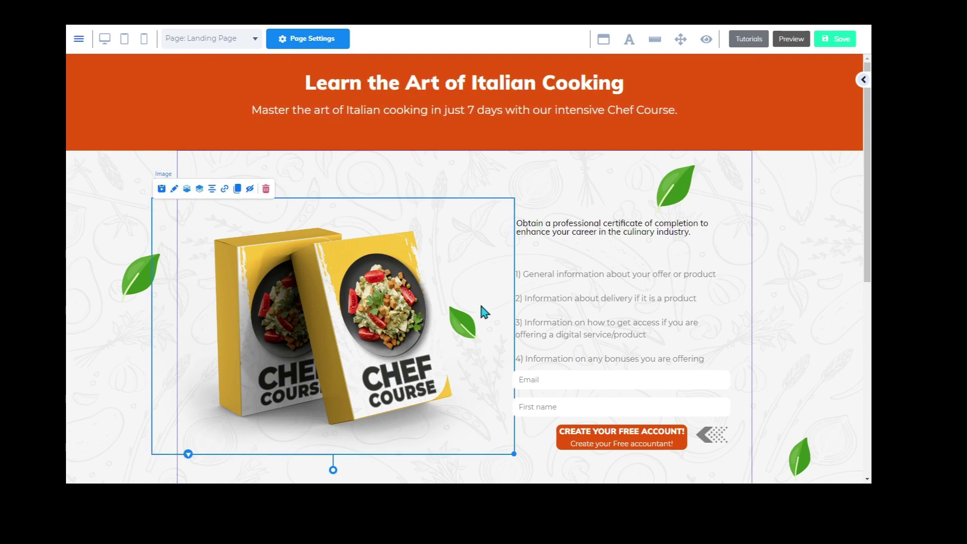
Step: Sample the banner's orange with the color picker extension and copy its hex code #F25D06
{"action": "left_click", "coordinate": [609, 231]}
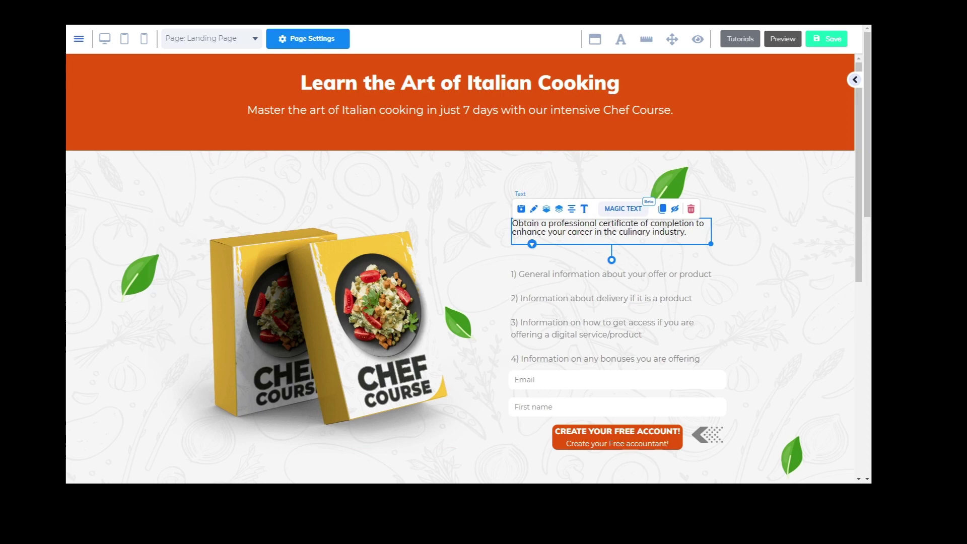
{"action": "left_click", "coordinate": [703, 100]}
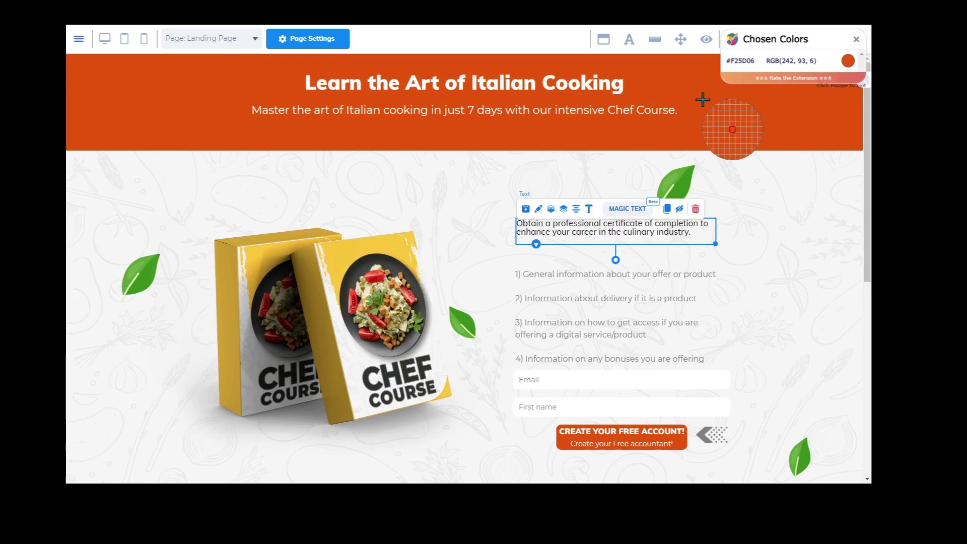
{"action": "left_click", "coordinate": [738, 61]}
{"action": "left_click", "coordinate": [856, 45]}
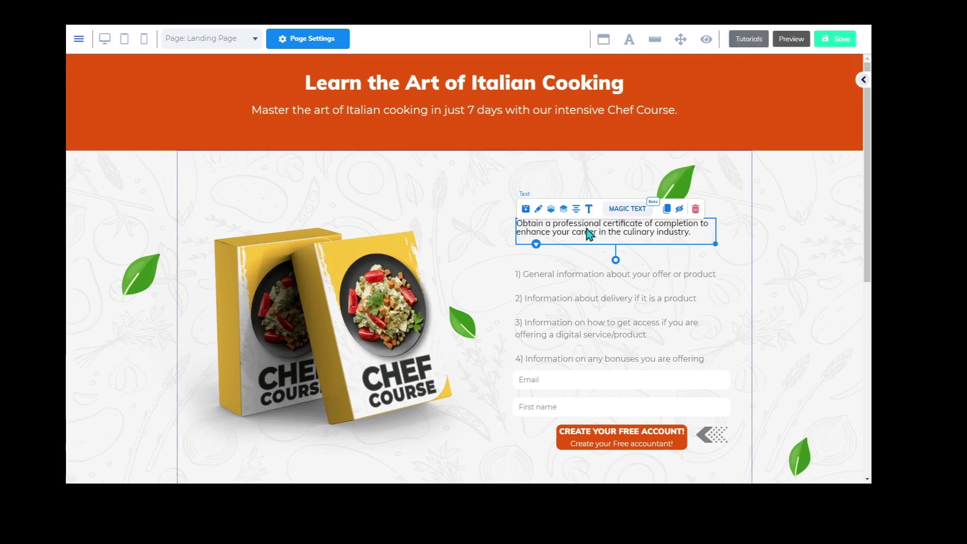
Step: Color the certificate subheadline #F25D06, center-align it and save the edited content
{"action": "left_click", "coordinate": [589, 209]}
{"action": "left_click_drag", "start_coordinate": [604, 111], "coordinate": [220, 125]}
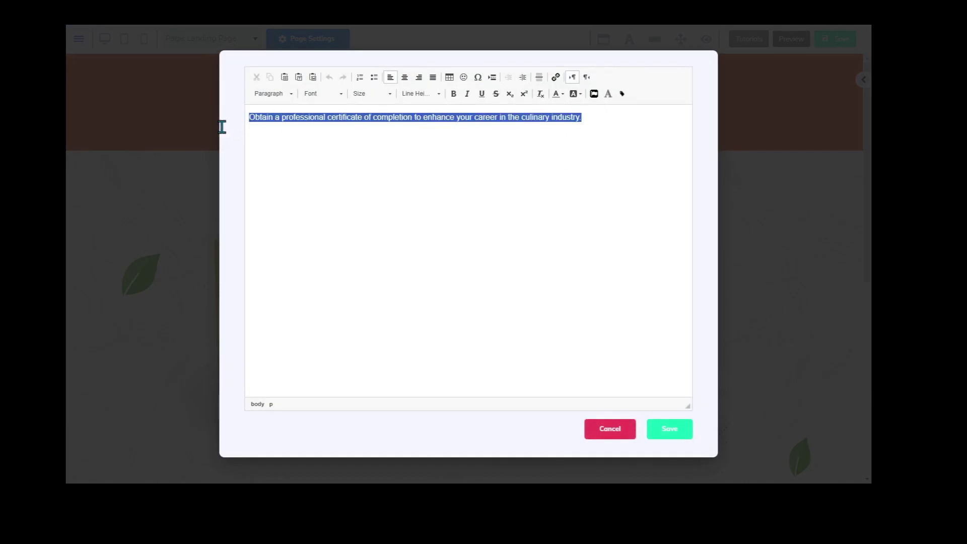
{"action": "left_click", "coordinate": [563, 94]}
{"action": "left_click", "coordinate": [597, 181]}
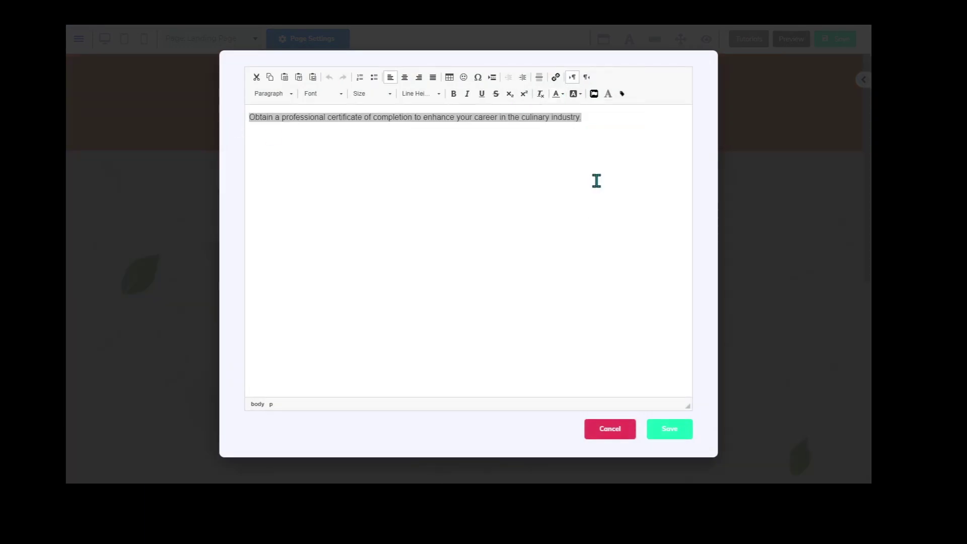
{"action": "left_click", "coordinate": [524, 280]}
{"action": "type", "text": "#F25D06"}
{"action": "left_click", "coordinate": [505, 324]}
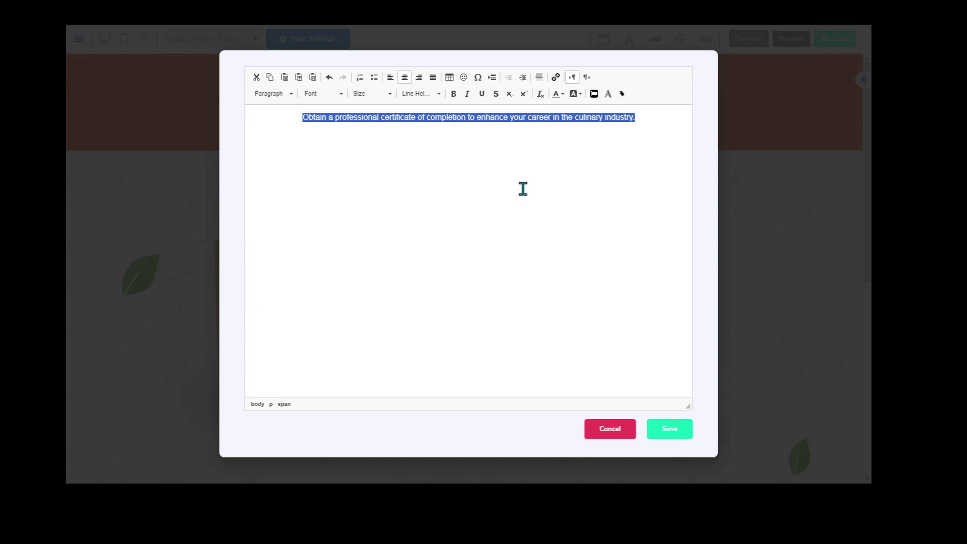
{"action": "left_click", "coordinate": [670, 430]}
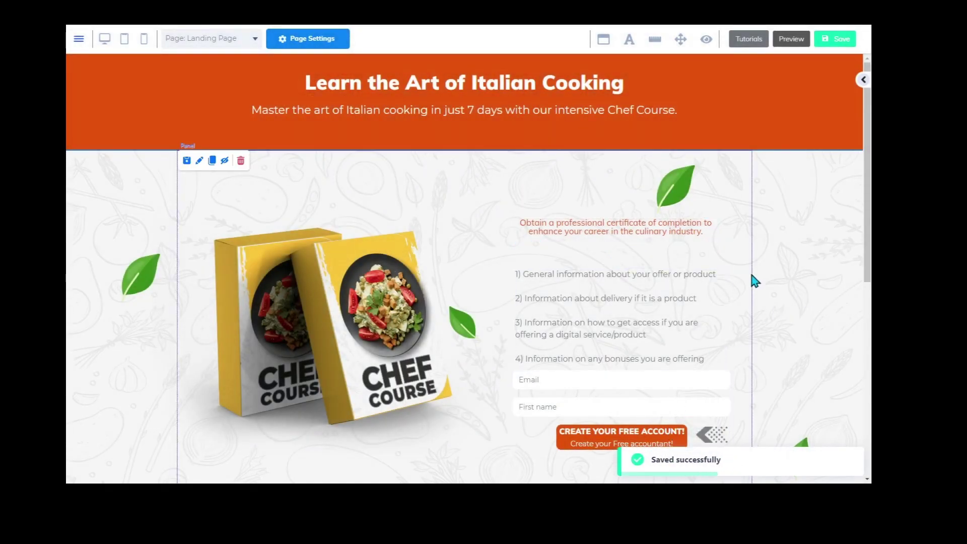
Step: Format the whole certificate subheadline as Neutral Paragraph and set its font to Muli Black
{"action": "left_click", "coordinate": [589, 209]}
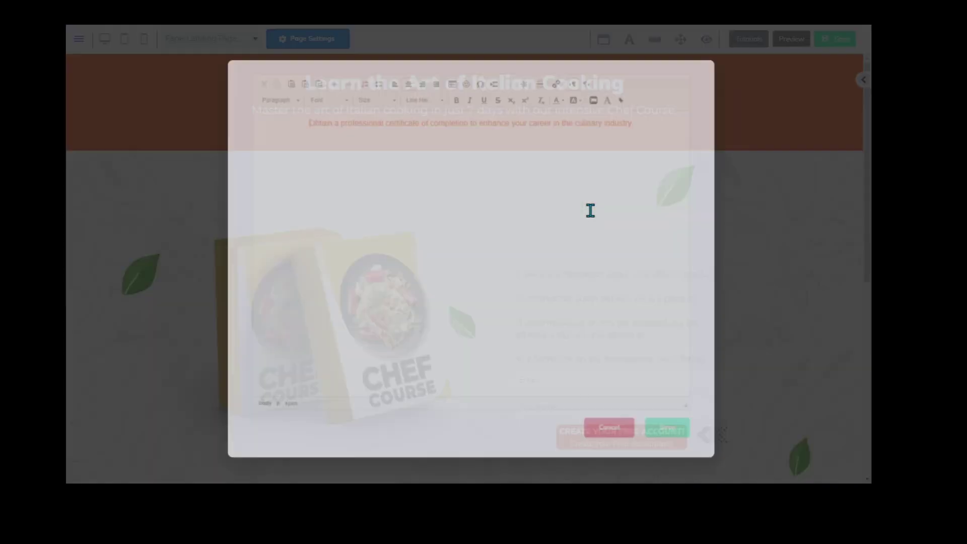
{"action": "key", "text": "ctrl+a"}
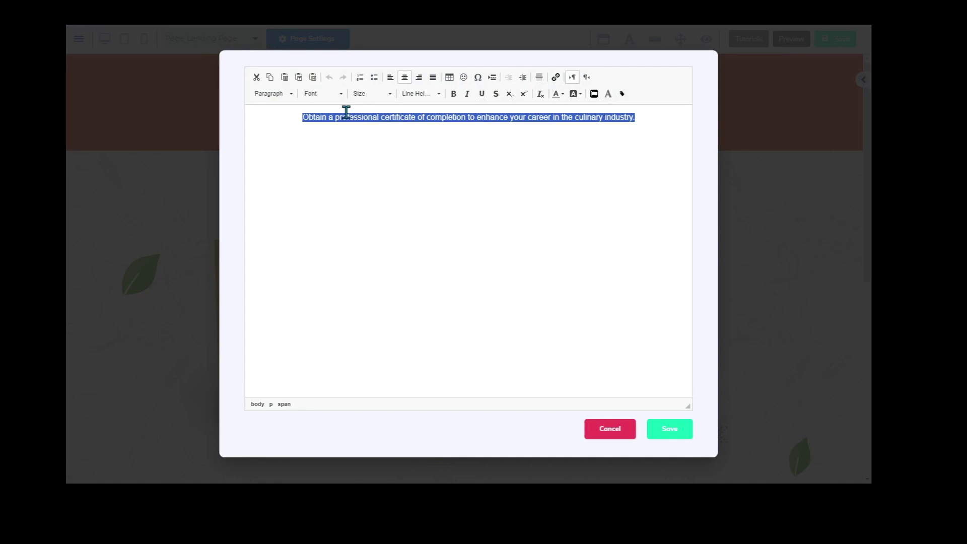
{"action": "left_click", "coordinate": [291, 94]}
{"action": "scroll", "coordinate": [312, 141], "scroll_direction": "down", "scroll_amount": 3}
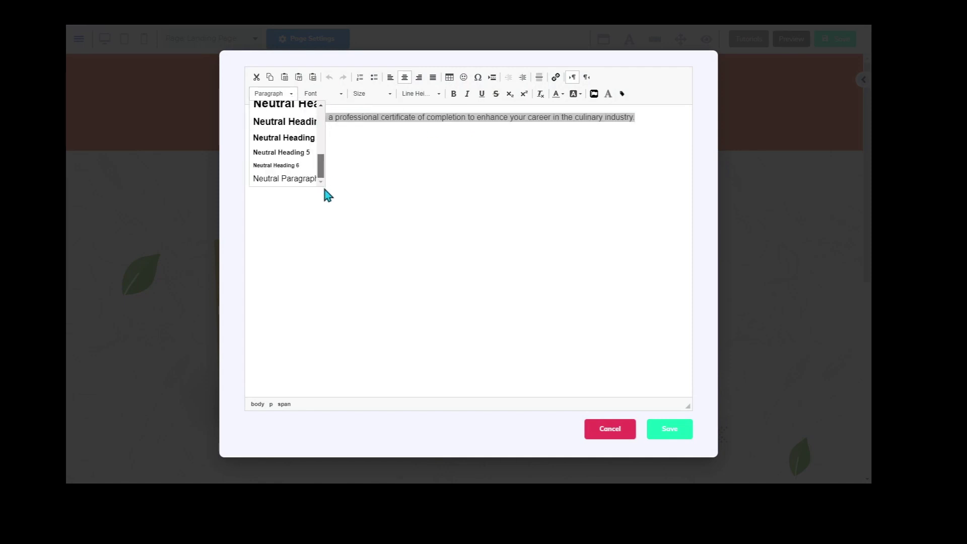
{"action": "left_click", "coordinate": [302, 190]}
{"action": "left_click", "coordinate": [341, 95]}
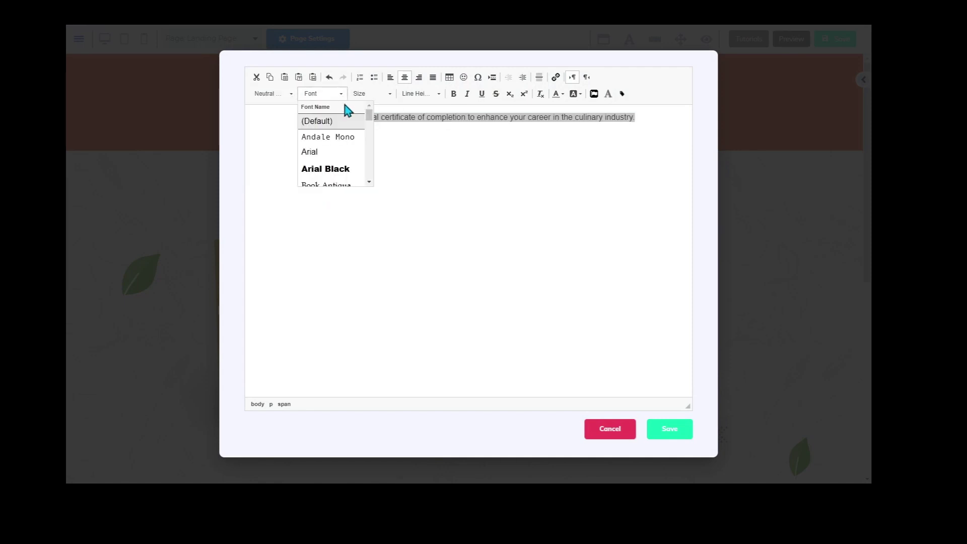
{"action": "left_click_drag", "start_coordinate": [370, 119], "coordinate": [372, 156]}
{"action": "left_click", "coordinate": [334, 146]}
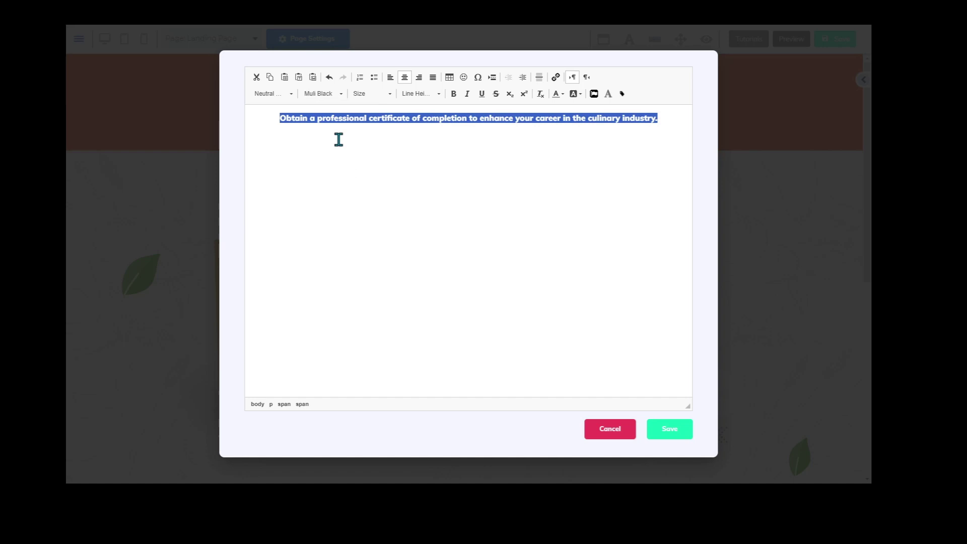
Step: Set the certificate subheadline's font size to 20 and save the edited content
{"action": "left_click", "coordinate": [391, 96]}
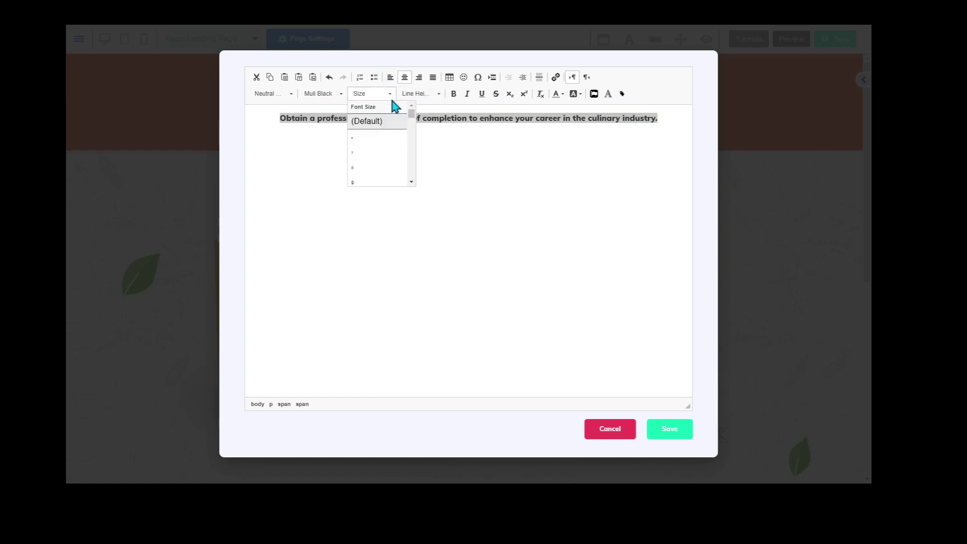
{"action": "scroll", "coordinate": [403, 150], "scroll_direction": "down", "scroll_amount": 5}
{"action": "left_click", "coordinate": [411, 105]}
{"action": "left_click", "coordinate": [411, 108]}
{"action": "left_click", "coordinate": [388, 114]}
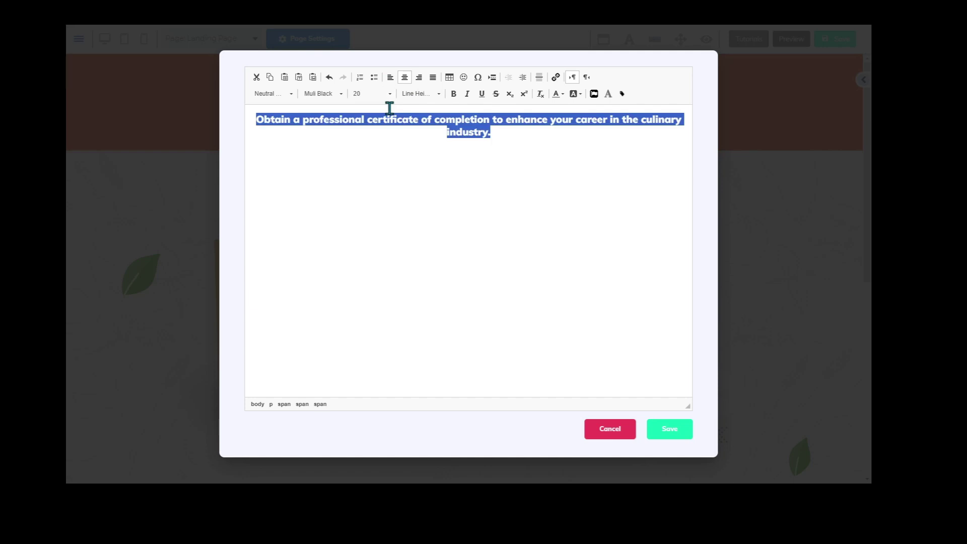
{"action": "left_click", "coordinate": [660, 428]}
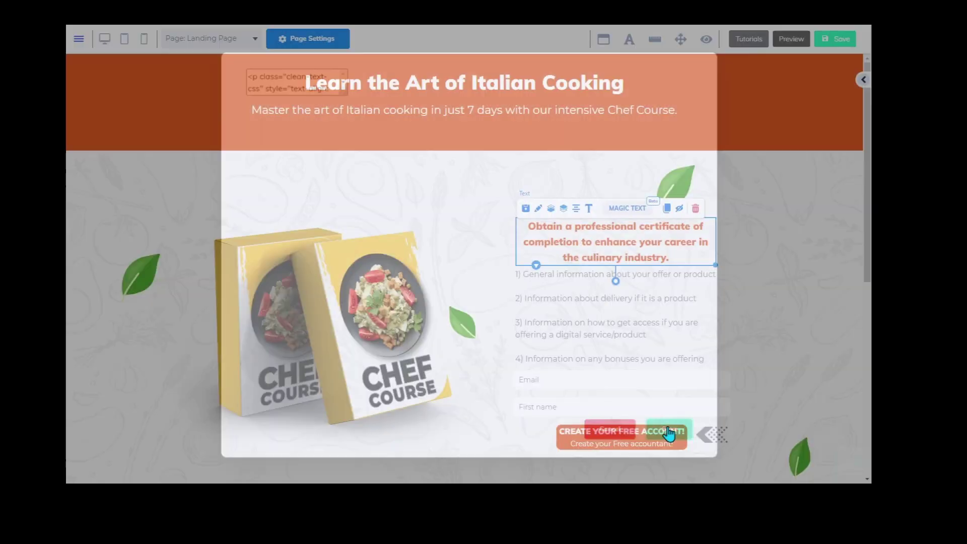
Step: Move the certificate subheadline slightly higher, away from the numbered list, and select the list's text element
{"action": "left_click", "coordinate": [766, 289]}
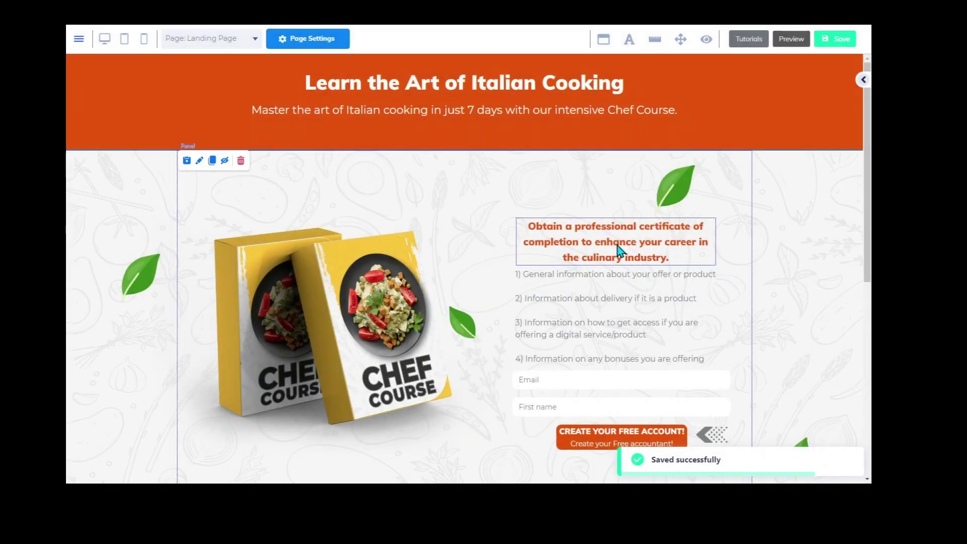
{"action": "left_click_drag", "start_coordinate": [616, 242], "coordinate": [617, 237]}
{"action": "left_click", "coordinate": [596, 321]}
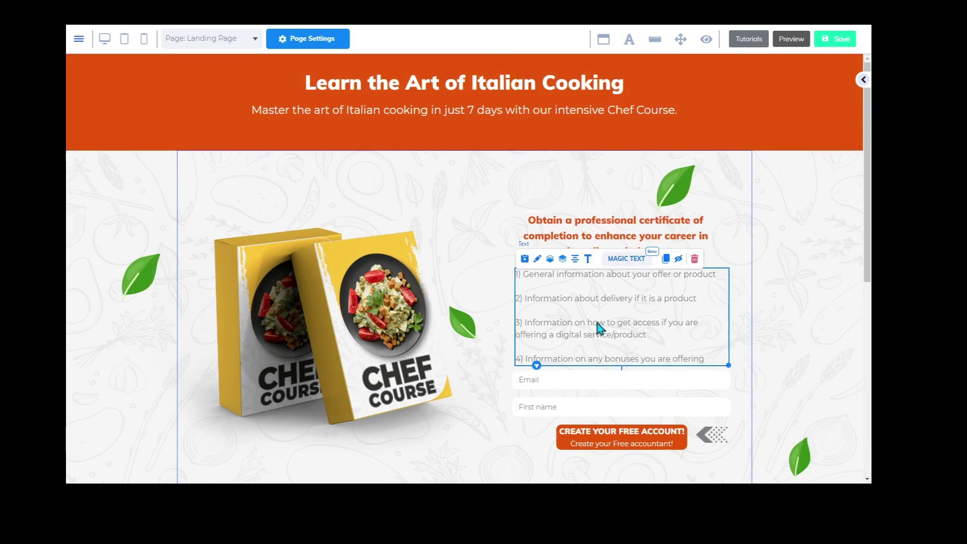
Step: Generate three paragraph samples with Magic Text for Chef Course, advertising "Step by step tutorials. Hands on activities, proven recipes."
{"action": "left_click", "coordinate": [625, 258]}
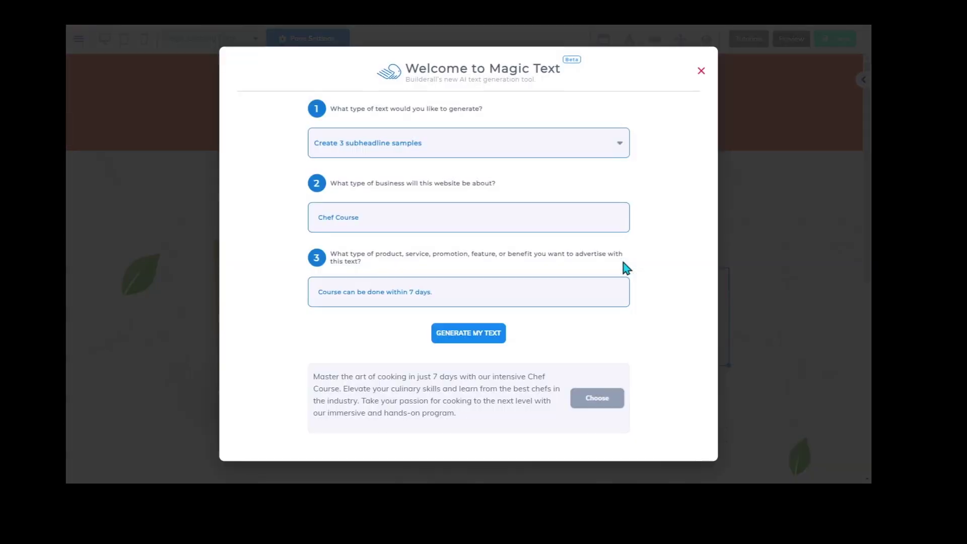
{"action": "left_click", "coordinate": [564, 149]}
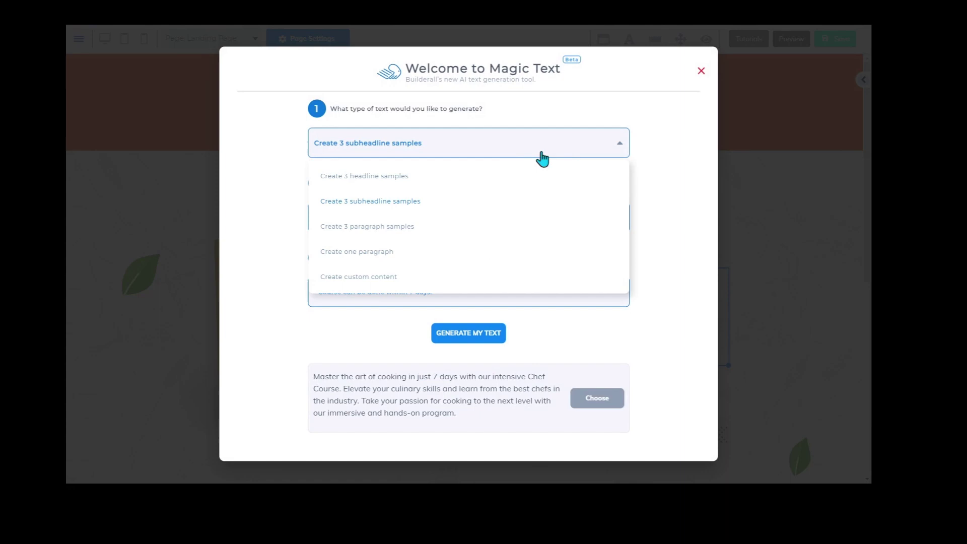
{"action": "left_click", "coordinate": [382, 233]}
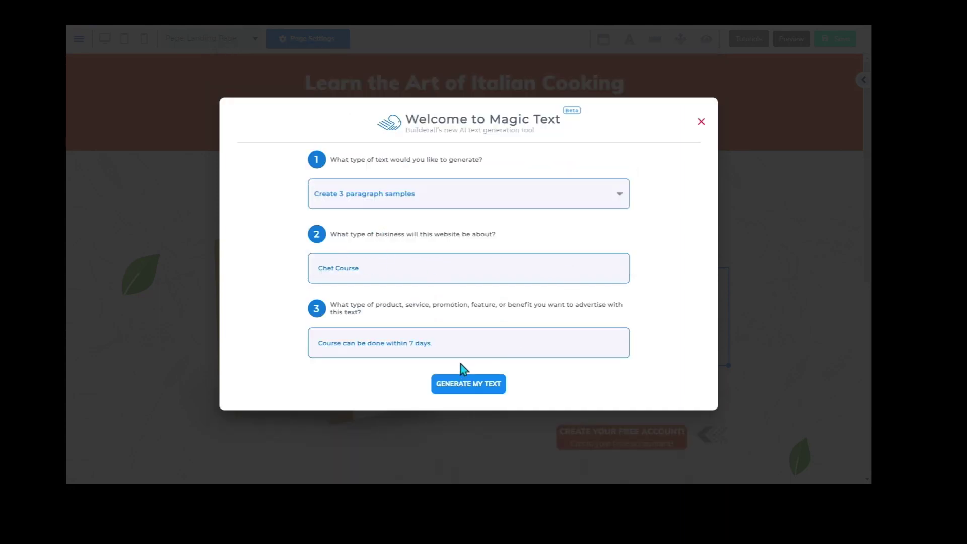
{"action": "left_click_drag", "start_coordinate": [464, 349], "coordinate": [313, 352]}
{"action": "type", "text": "st"}
{"action": "left_click", "coordinate": [362, 376]}
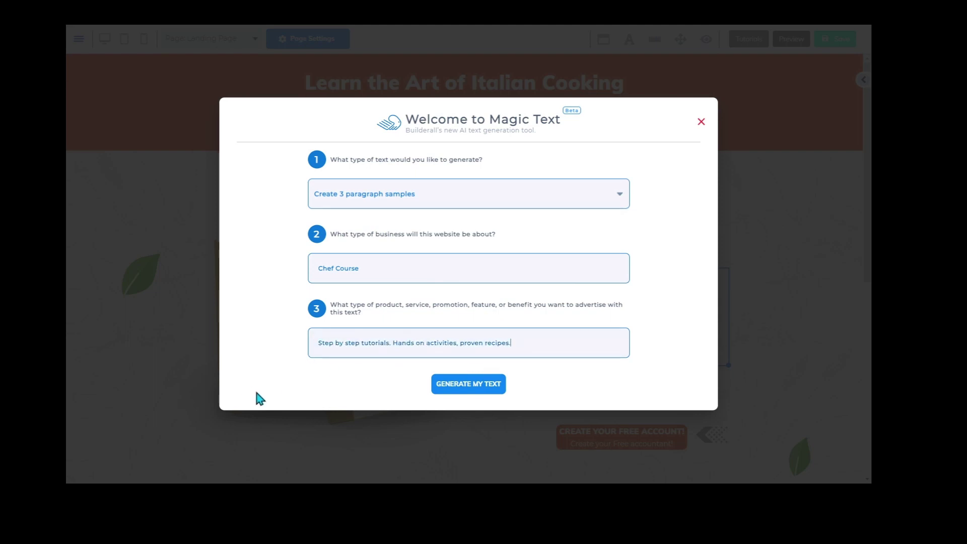
{"action": "left_click", "coordinate": [480, 383]}
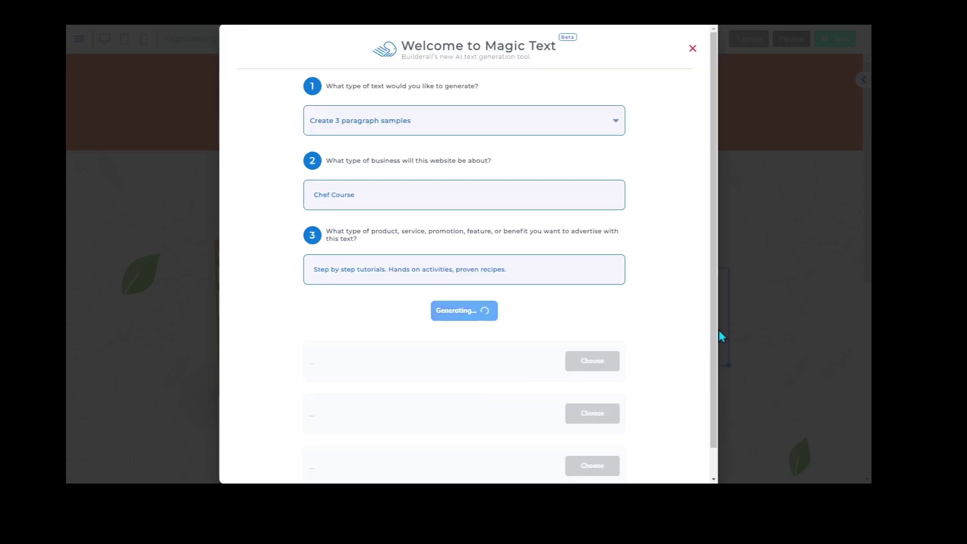
Step: Choose the generated paragraph beginning "Gain a comprehensive understanding of culinary techniques" and deselect the text element
{"action": "left_click_drag", "start_coordinate": [715, 334], "coordinate": [716, 385]}
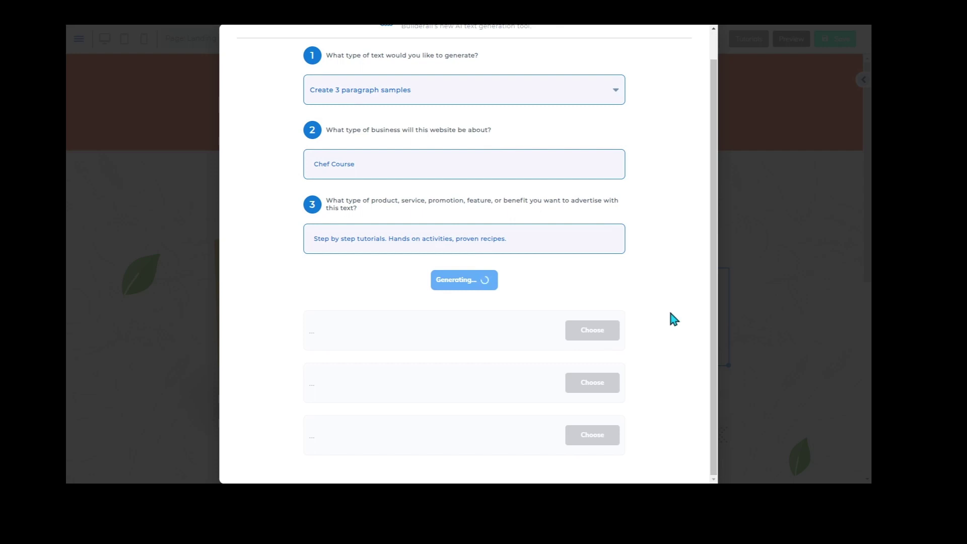
{"action": "left_click_drag", "start_coordinate": [715, 280], "coordinate": [711, 368]}
{"action": "left_click_drag", "start_coordinate": [714, 382], "coordinate": [713, 402]}
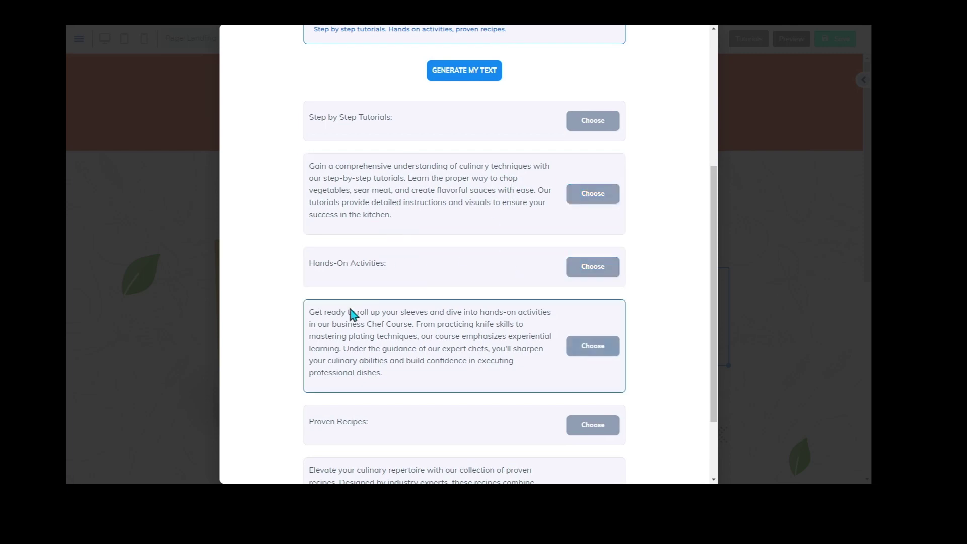
{"action": "mouse_move", "coordinate": [718, 253]}
{"action": "left_mouse_down"}
{"action": "mouse_move", "coordinate": [727, 322]}
{"action": "mouse_move", "coordinate": [726, 251]}
{"action": "left_mouse_up"}
{"action": "left_click", "coordinate": [591, 195]}
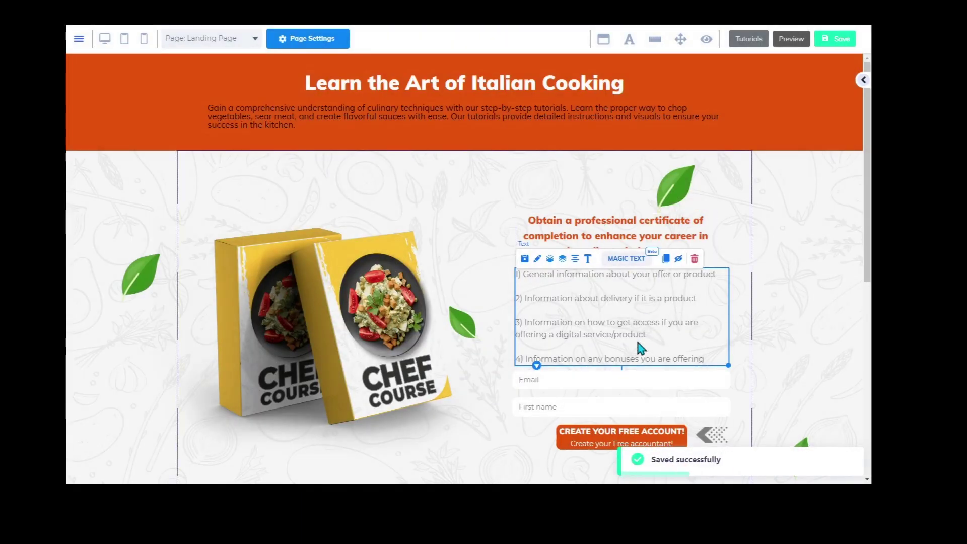
{"action": "left_click", "coordinate": [811, 315]}
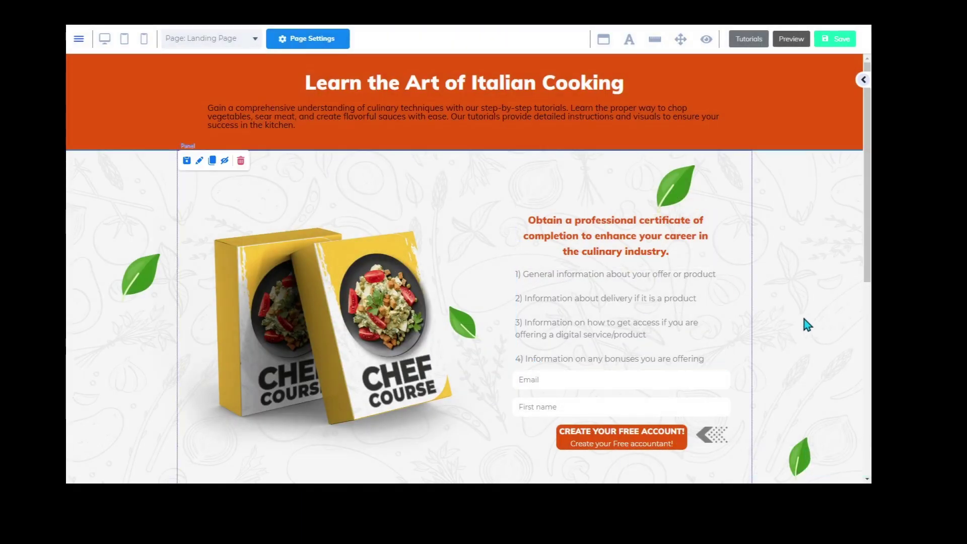
Step: Generate three paragraph samples for the numbered list's text element, using Chef Course and "Step by step tutorials. Hands on activities, proven recipes."
{"action": "left_click", "coordinate": [640, 334]}
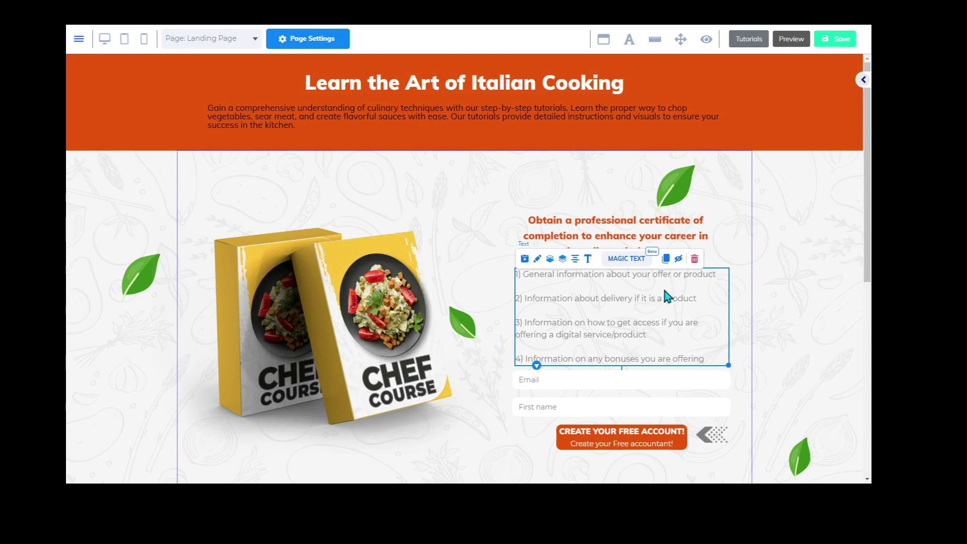
{"action": "left_click", "coordinate": [629, 260]}
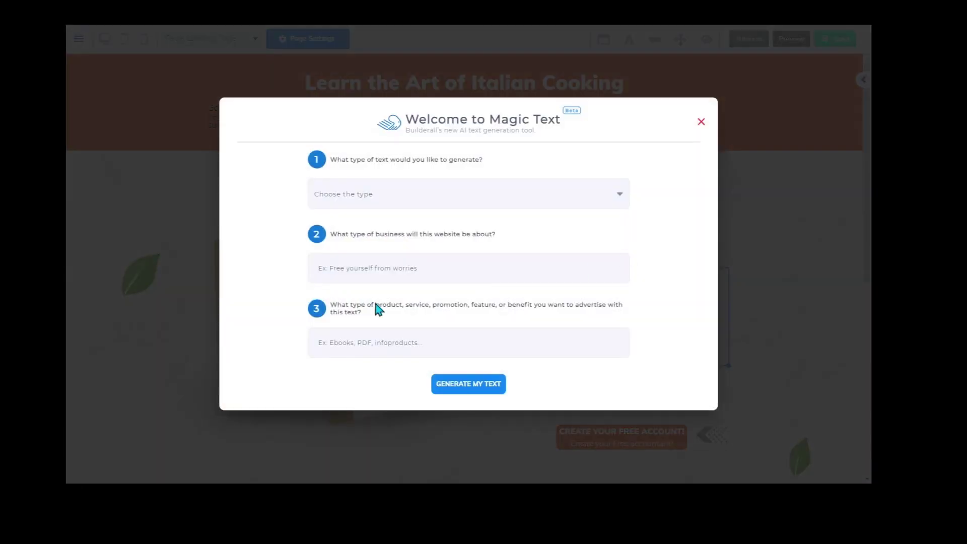
{"action": "left_click", "coordinate": [424, 195]}
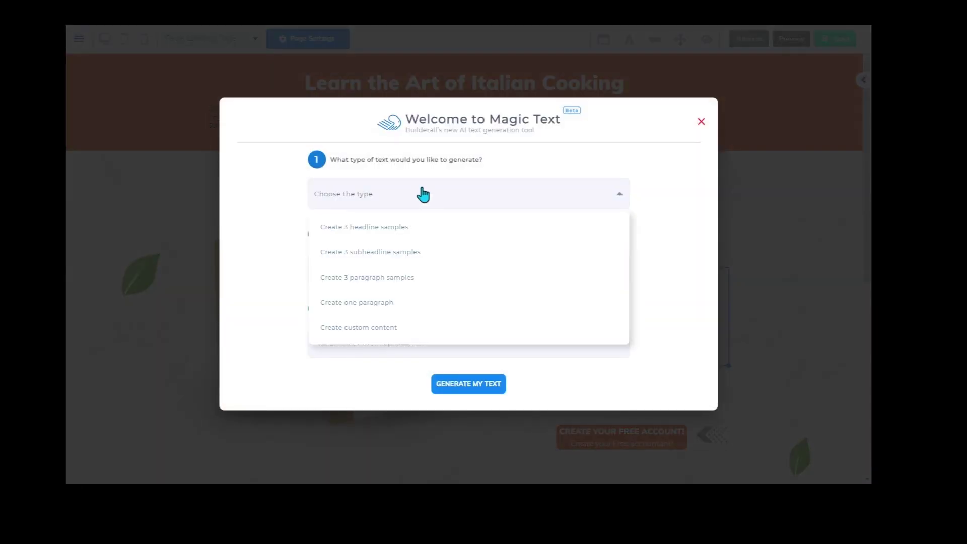
{"action": "left_click", "coordinate": [369, 281]}
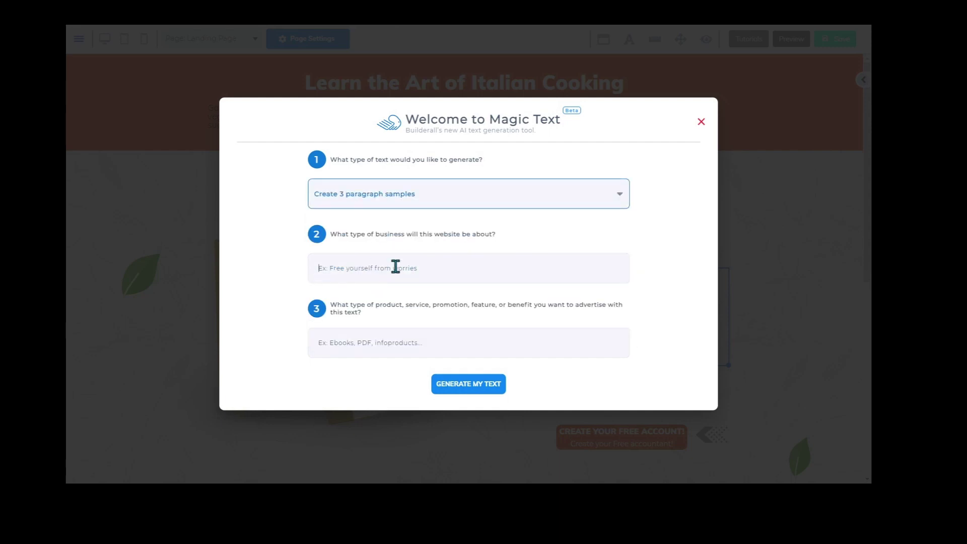
{"action": "type", "text": "Chef Course"}
{"action": "left_click", "coordinate": [355, 344]}
{"action": "type", "text": "Specialize in Italian DishesStep by step tutorials. Hands on activities, proven recipes."}
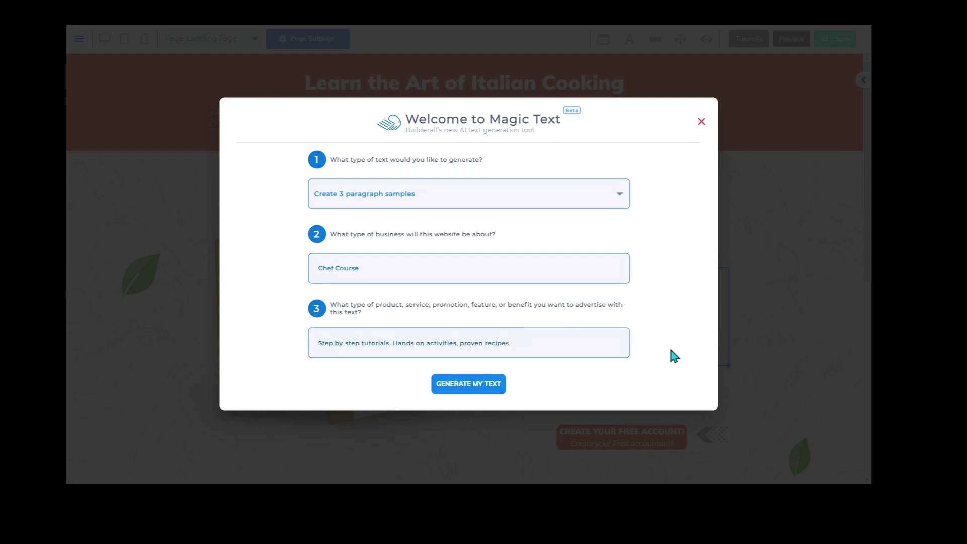
{"action": "left_click", "coordinate": [468, 384]}
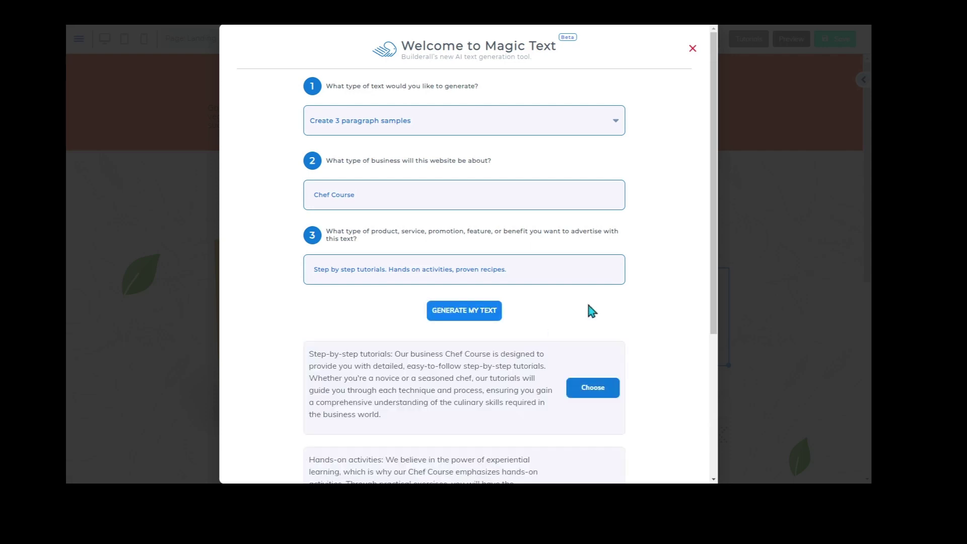
Step: Replace the numbered list with the generated paragraph beginning "Step-by-step tutorials: Our business Chef Course"
{"action": "left_click_drag", "start_coordinate": [714, 284], "coordinate": [712, 367]}
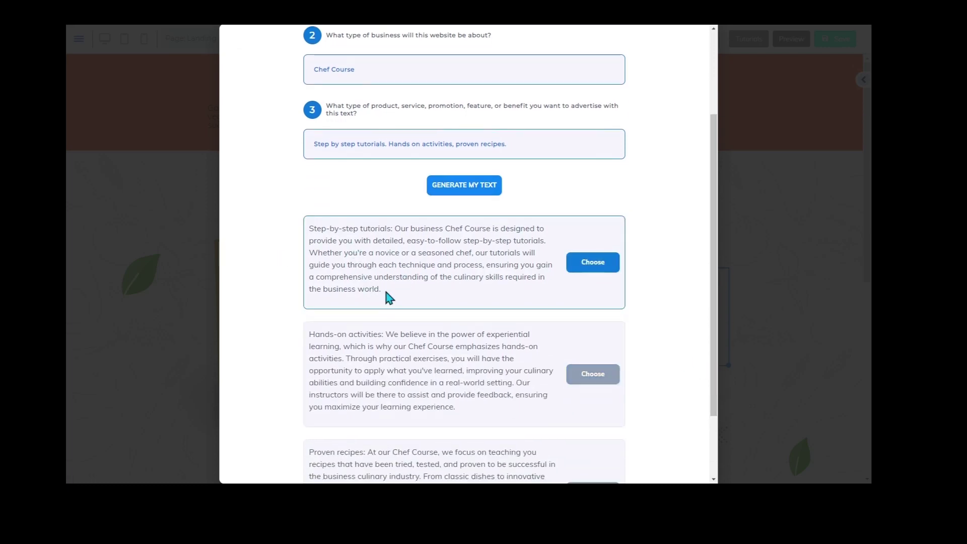
{"action": "left_click_drag", "start_coordinate": [384, 290], "coordinate": [308, 228]}
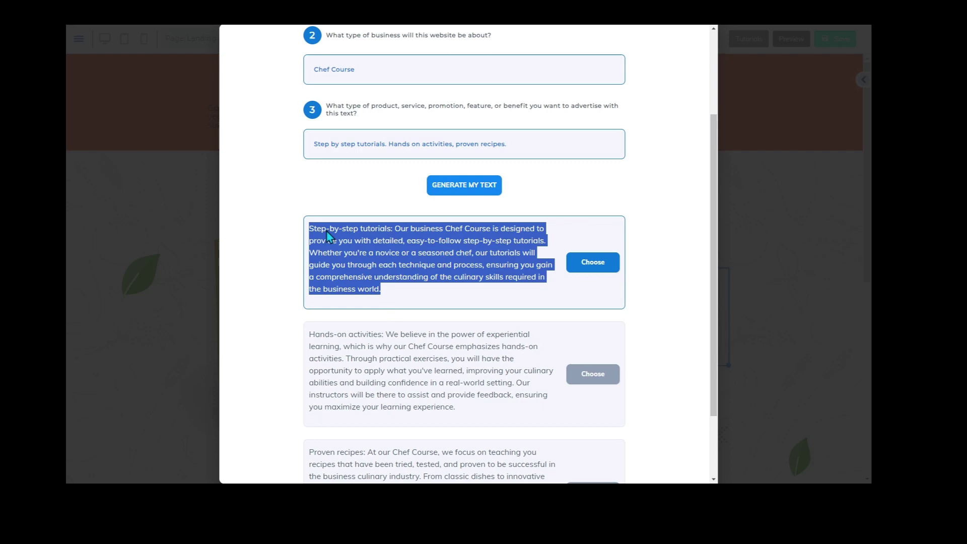
{"action": "left_click", "coordinate": [593, 263]}
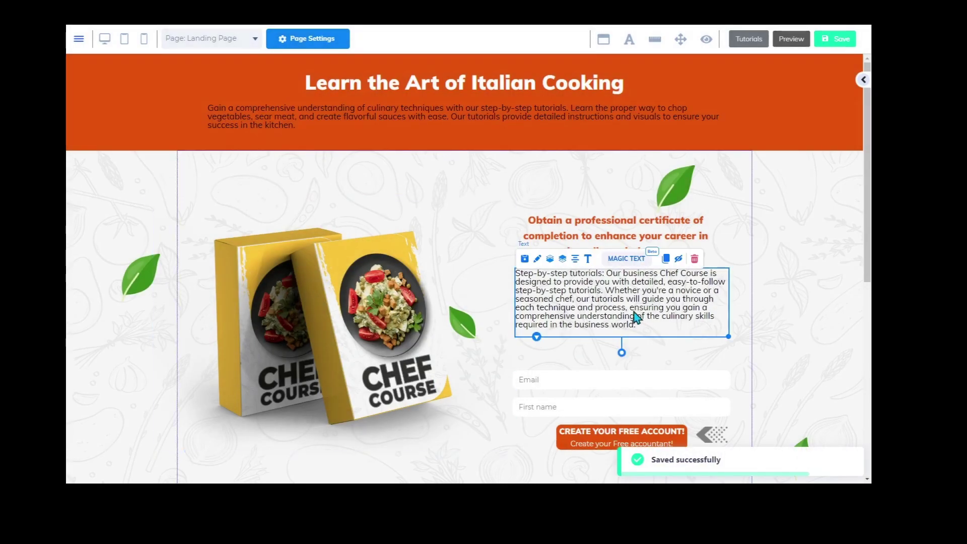
Step: Edit the new paragraph, adding line breaks after "Step-by-step tutorials:" and before "Whether you're a novice"
{"action": "left_click", "coordinate": [587, 258]}
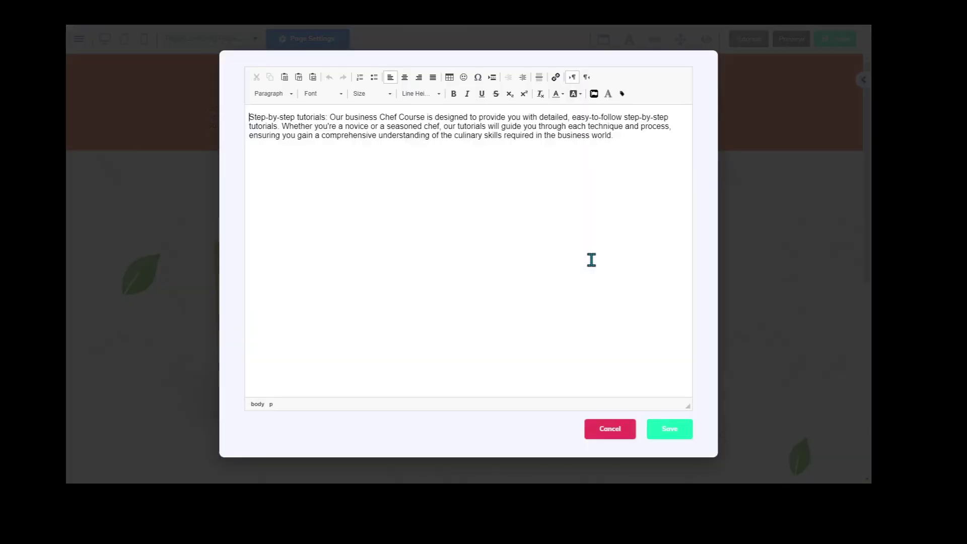
{"action": "left_click", "coordinate": [329, 115]}
{"action": "key", "text": "BackSpace"}
{"action": "key", "text": "BackSpace"}
{"action": "type", "text": ":"}
{"action": "key", "text": "shift+Return"}
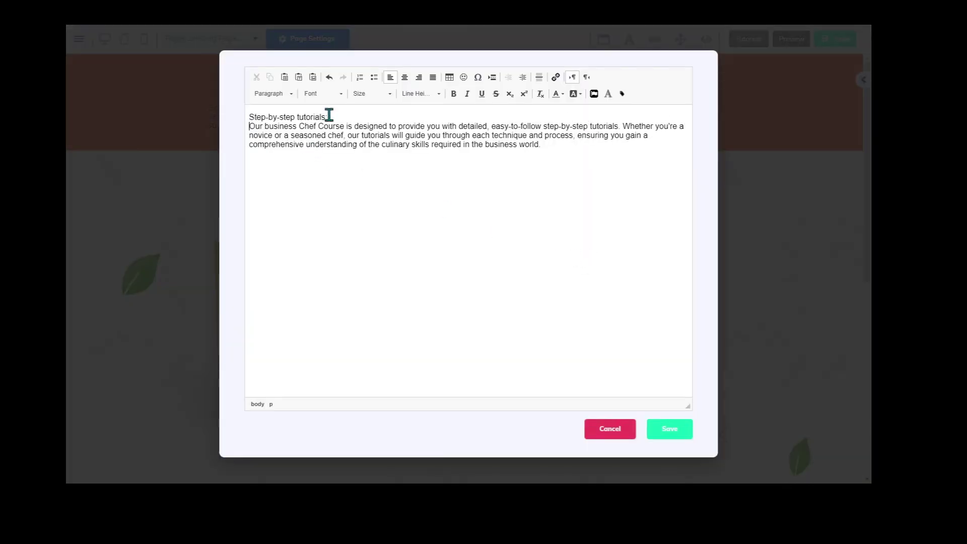
{"action": "left_click", "coordinate": [623, 126]}
{"action": "key", "text": "shift+Return"}
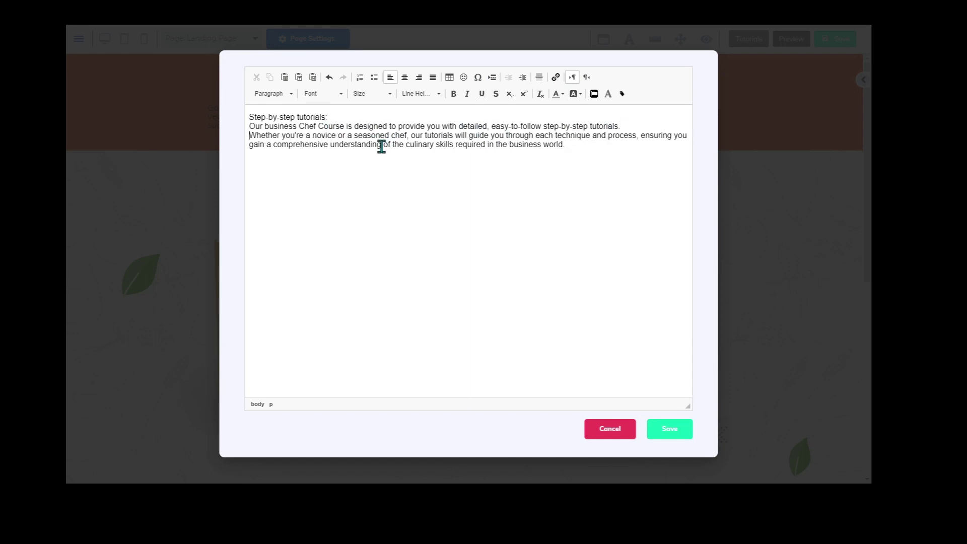
Step: Center-align the whole tutorials paragraph, format it as Neutral Paragraph and set its font to Muli
{"action": "left_click_drag", "start_coordinate": [565, 146], "coordinate": [251, 117]}
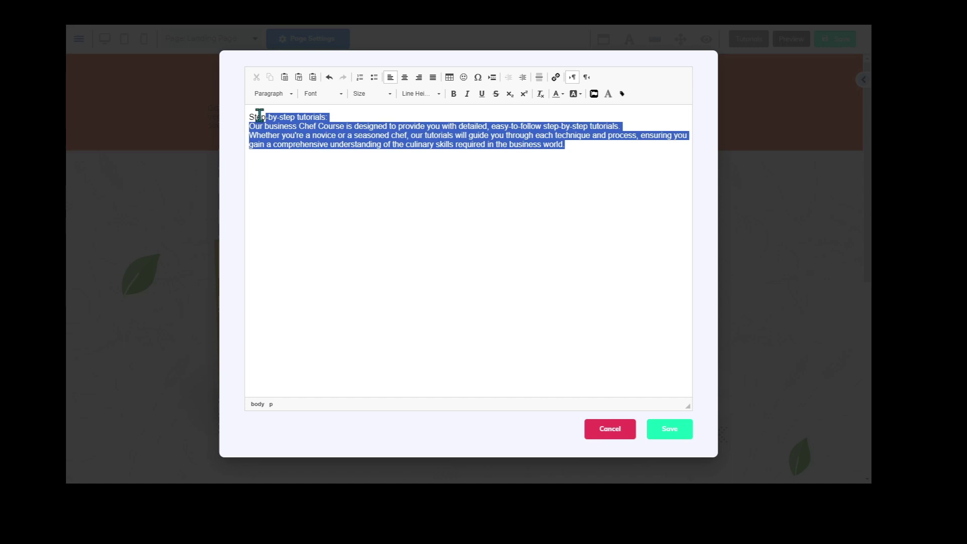
{"action": "left_click", "coordinate": [404, 78]}
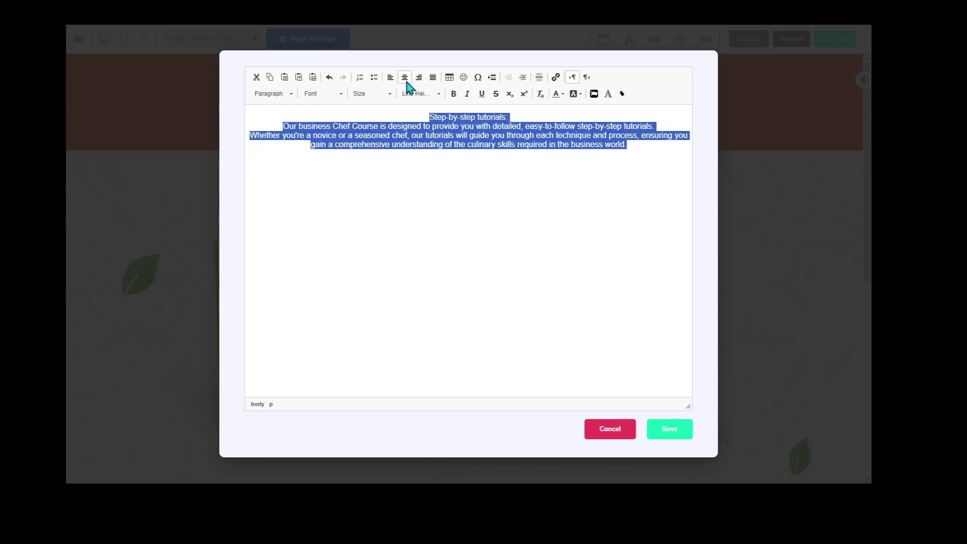
{"action": "left_click", "coordinate": [283, 94]}
{"action": "left_click_drag", "start_coordinate": [321, 117], "coordinate": [323, 169]}
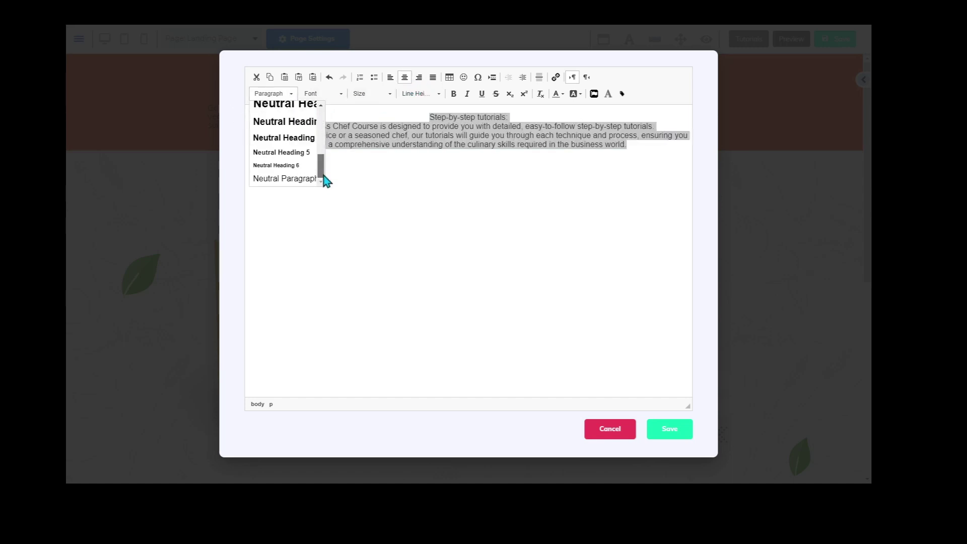
{"action": "left_click", "coordinate": [293, 180]}
{"action": "left_click", "coordinate": [341, 94]}
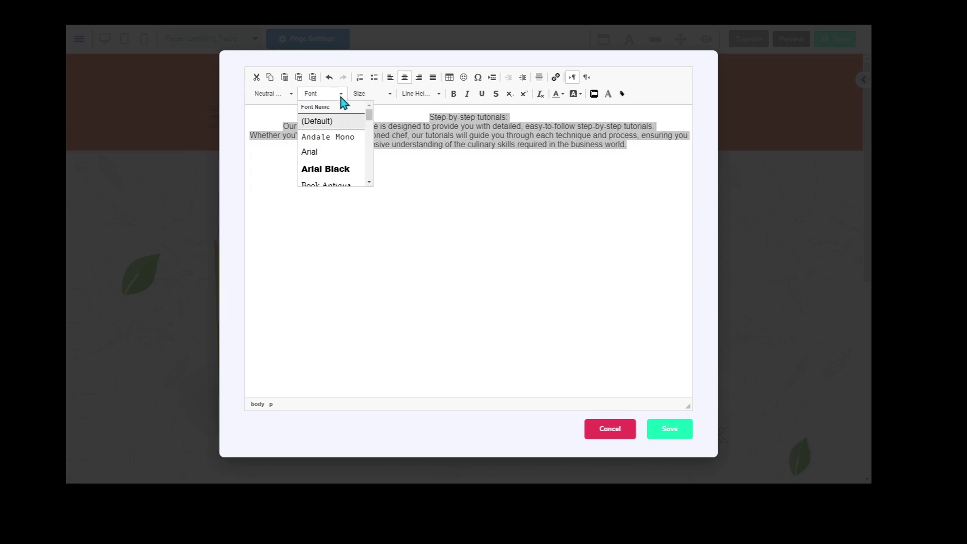
{"action": "left_click_drag", "start_coordinate": [368, 119], "coordinate": [371, 153]}
{"action": "left_click", "coordinate": [313, 130]}
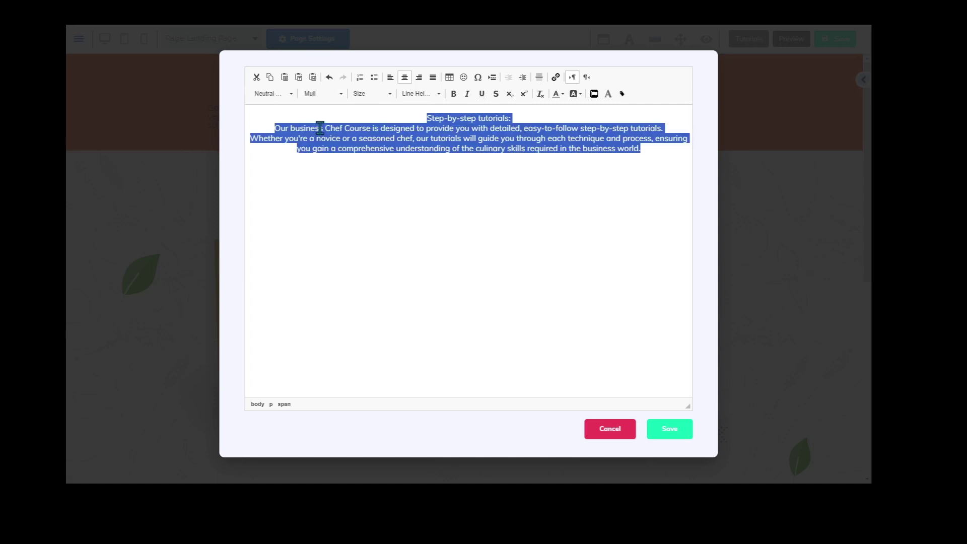
Step: Set the tutorials paragraph's font size to 18 after trying sizes 15 and 20
{"action": "left_click", "coordinate": [389, 98]}
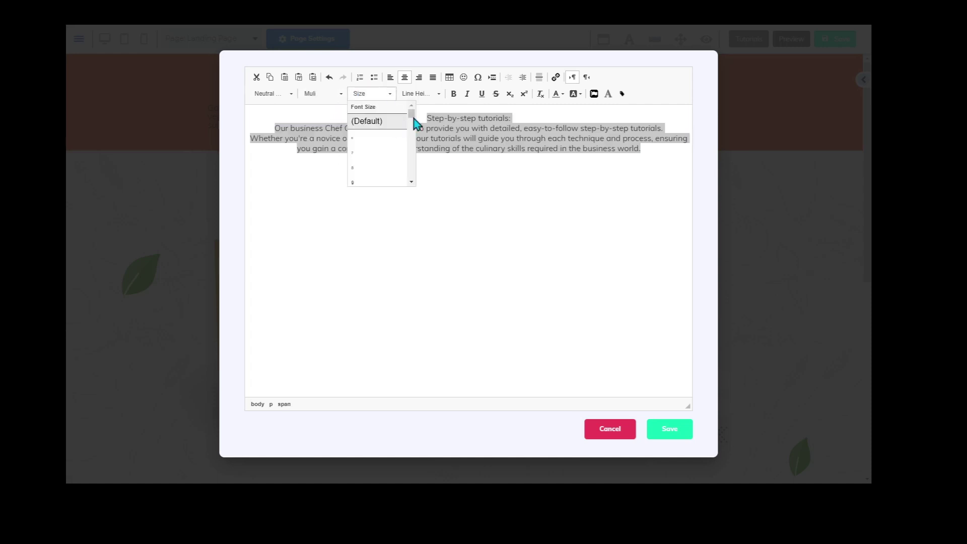
{"action": "scroll", "coordinate": [415, 157], "scroll_direction": "down", "scroll_amount": 1}
{"action": "scroll", "coordinate": [403, 161], "scroll_direction": "down", "scroll_amount": 3}
{"action": "left_click", "coordinate": [371, 121]}
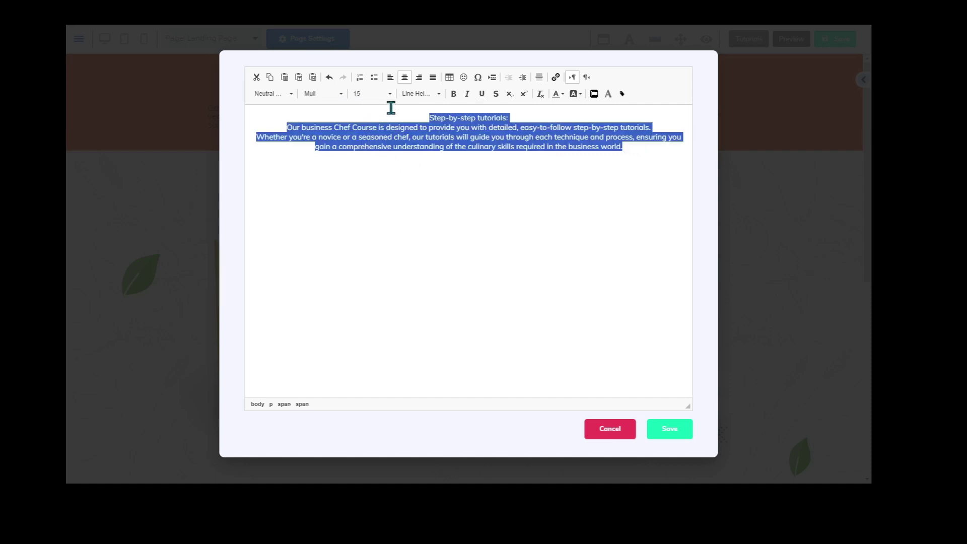
{"action": "left_click", "coordinate": [391, 91]}
{"action": "scroll", "coordinate": [410, 159], "scroll_direction": "down", "scroll_amount": 2}
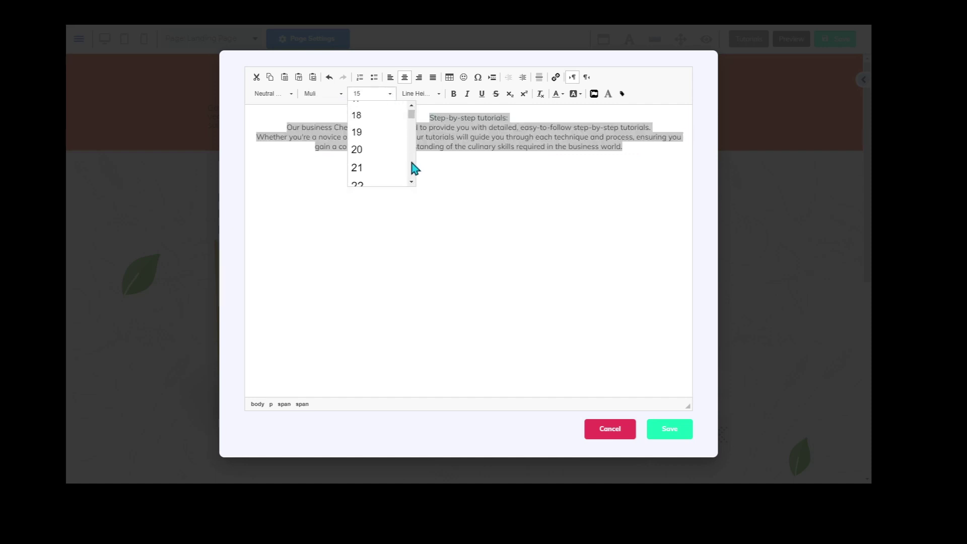
{"action": "left_click", "coordinate": [371, 150]}
{"action": "left_click", "coordinate": [389, 93]}
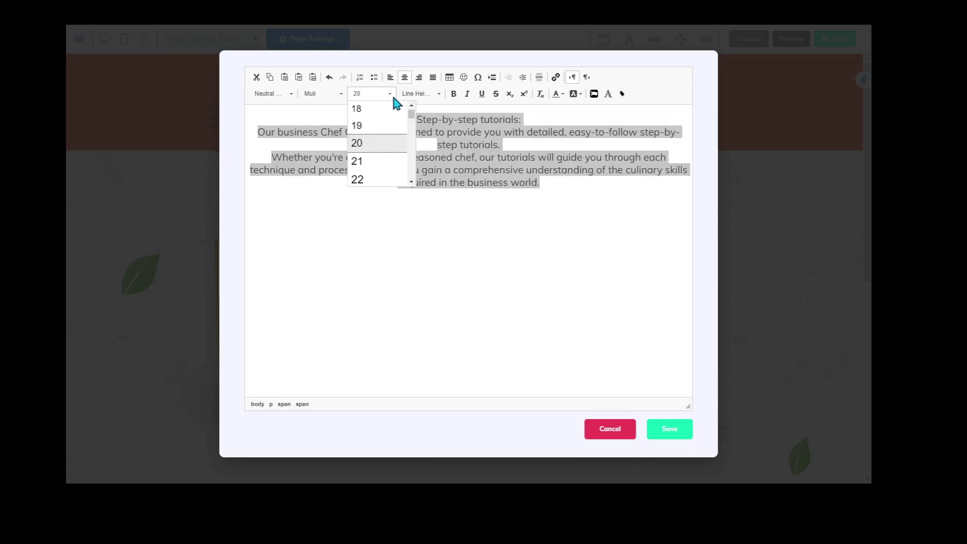
{"action": "left_click", "coordinate": [376, 111]}
Step: Color the tutorials paragraph dark slate gray and save the edited content
{"action": "left_click", "coordinate": [562, 94]}
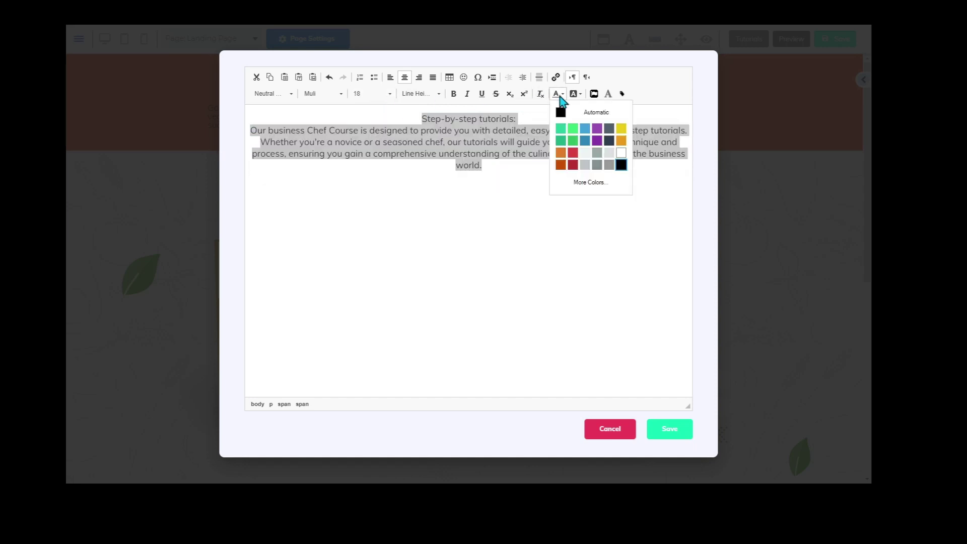
{"action": "left_click", "coordinate": [596, 165]}
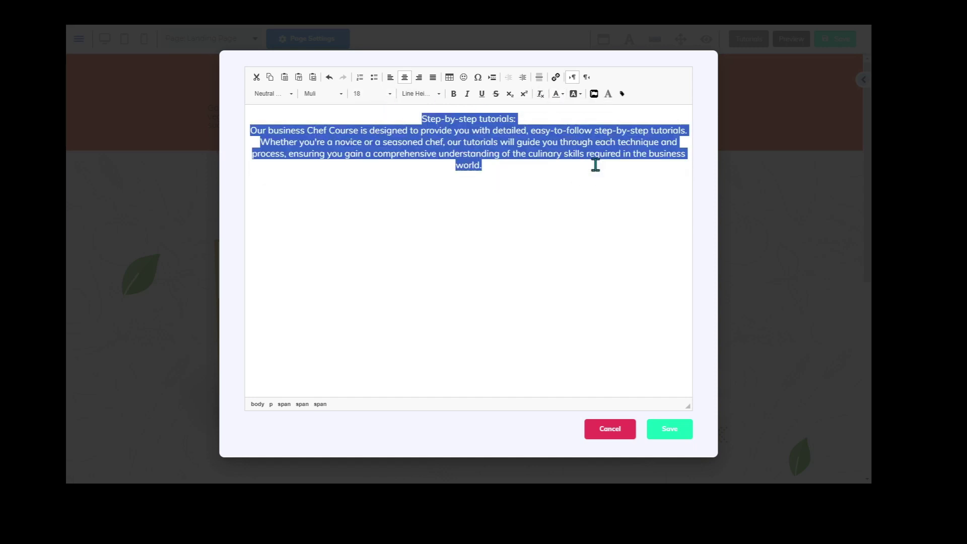
{"action": "left_click", "coordinate": [562, 95]}
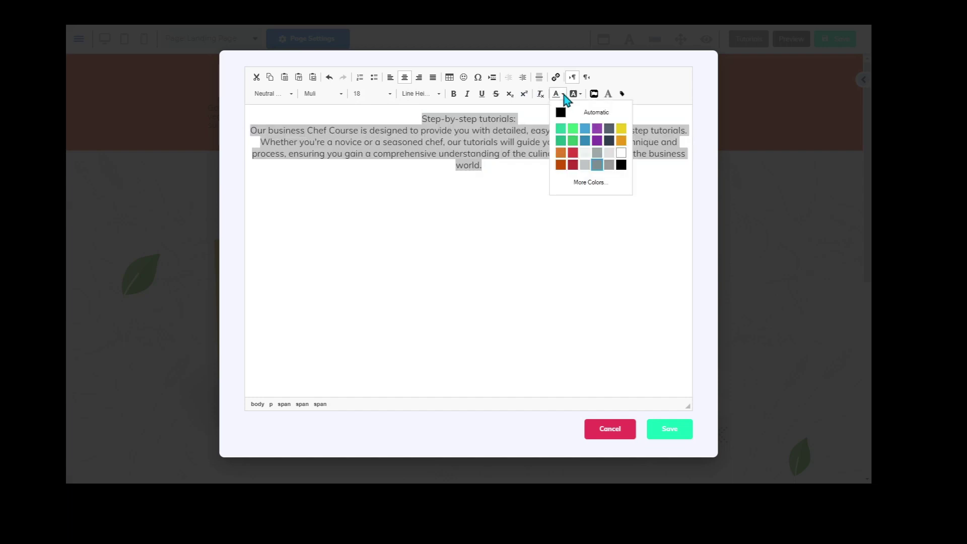
{"action": "left_click", "coordinate": [609, 126]}
{"action": "left_click", "coordinate": [668, 429]}
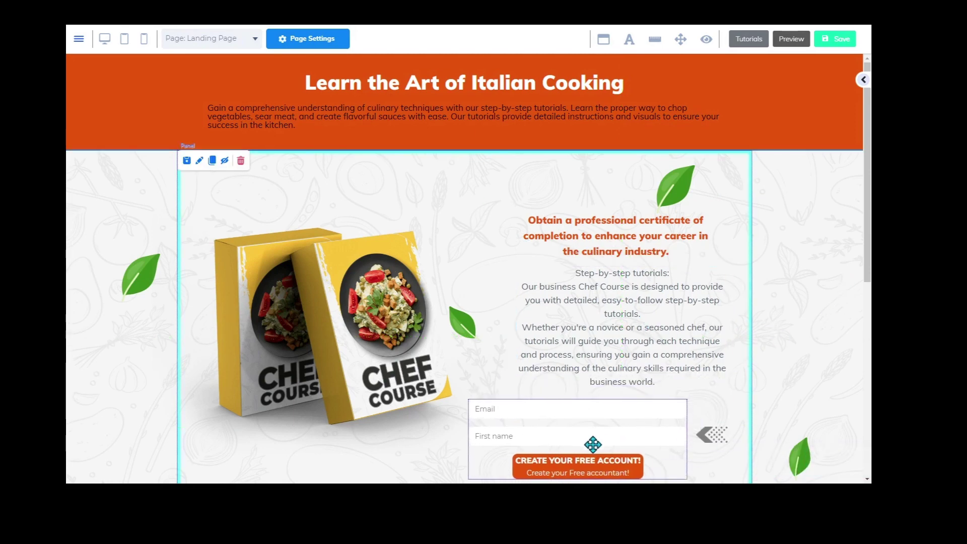
Step: Widen the tutorials paragraph's text element toward the edge of the content area
{"action": "left_click", "coordinate": [639, 358]}
{"action": "left_click_drag", "start_coordinate": [729, 389], "coordinate": [753, 391]}
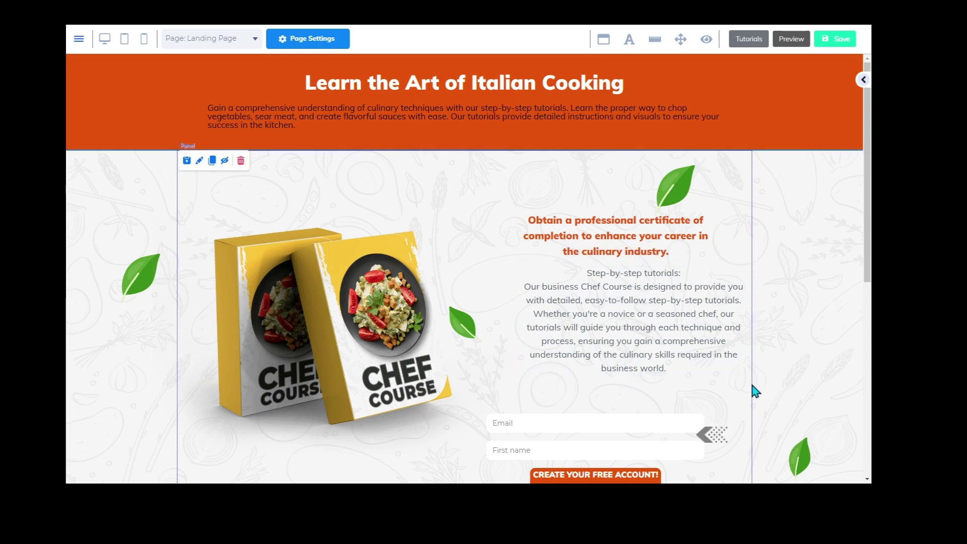
Step: Insert a blank line below the "Step-by-step tutorials:" line and make that line bold
{"action": "left_click", "coordinate": [700, 274]}
{"action": "left_click", "coordinate": [698, 273]}
{"action": "triple_click", "coordinate": [694, 272]}
{"action": "left_click", "coordinate": [695, 274]}
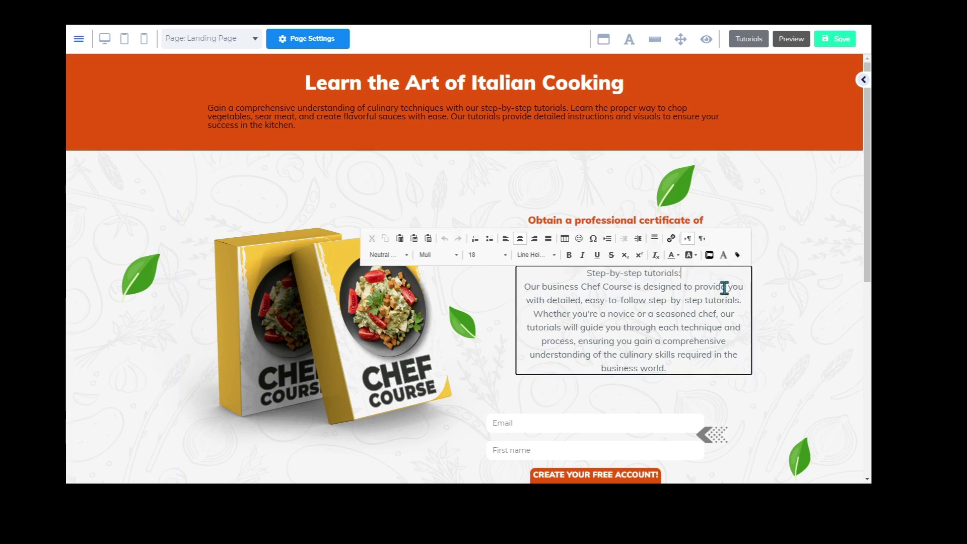
{"action": "key", "text": "Return"}
{"action": "left_click_drag", "start_coordinate": [691, 275], "coordinate": [579, 274]}
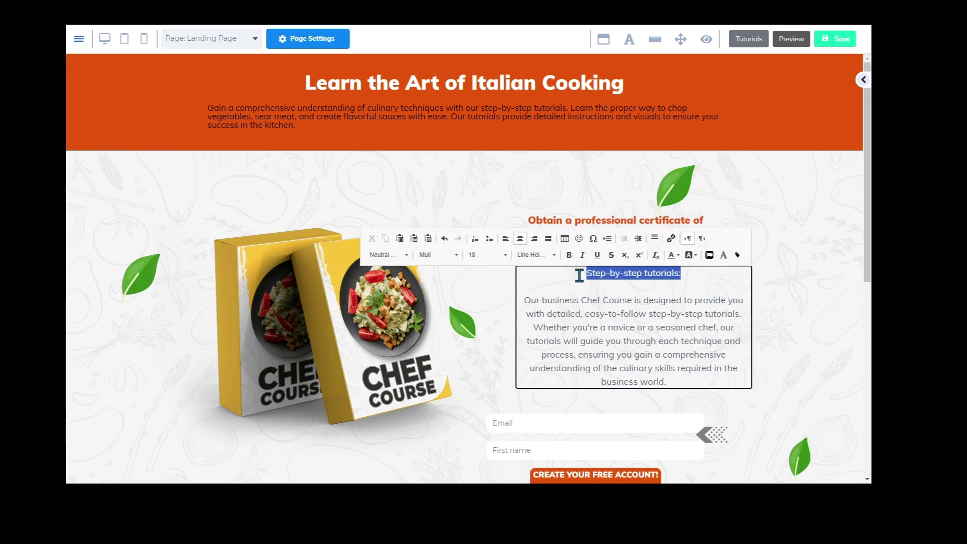
{"action": "left_click", "coordinate": [569, 255]}
{"action": "left_click", "coordinate": [830, 311]}
Step: Rearrange the tutorials text, the Email and First name fields, the account button and the arrow image so they line up beneath the certificate heading
{"action": "left_click_drag", "start_coordinate": [691, 327], "coordinate": [684, 329]}
{"action": "left_click_drag", "start_coordinate": [647, 434], "coordinate": [632, 425]}
{"action": "left_click_drag", "start_coordinate": [710, 432], "coordinate": [756, 428]}
{"action": "left_click", "coordinate": [644, 426]}
{"action": "left_click_drag", "start_coordinate": [700, 478], "coordinate": [675, 480]}
{"action": "left_click_drag", "start_coordinate": [642, 433], "coordinate": [683, 424]}
{"action": "left_click_drag", "start_coordinate": [745, 434], "coordinate": [727, 431]}
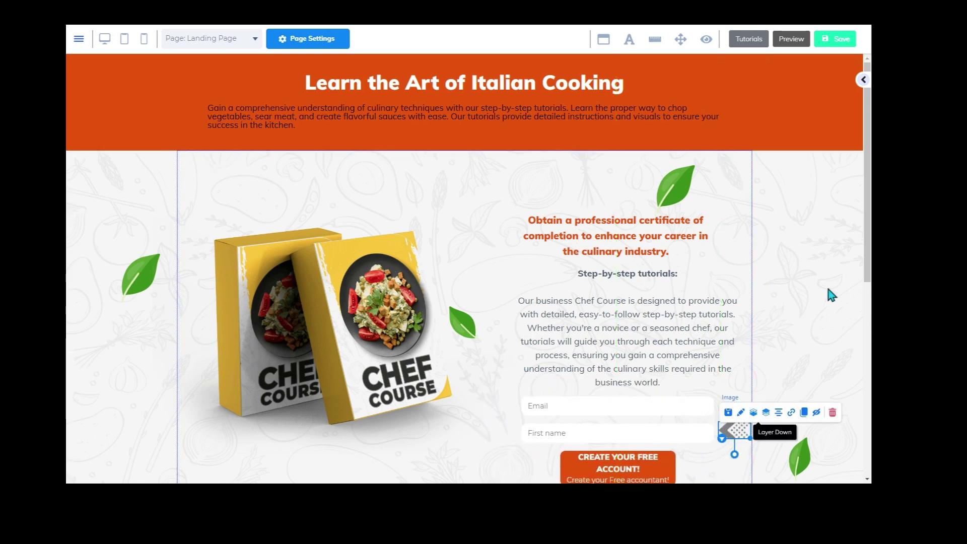
Step: Delete the placeholder heading "Eu lobortis elementum nibh tellus" from the lower section
{"action": "scroll", "coordinate": [869, 281], "scroll_direction": "down", "scroll_amount": 1}
{"action": "scroll", "coordinate": [869, 281], "scroll_direction": "down", "scroll_amount": 7}
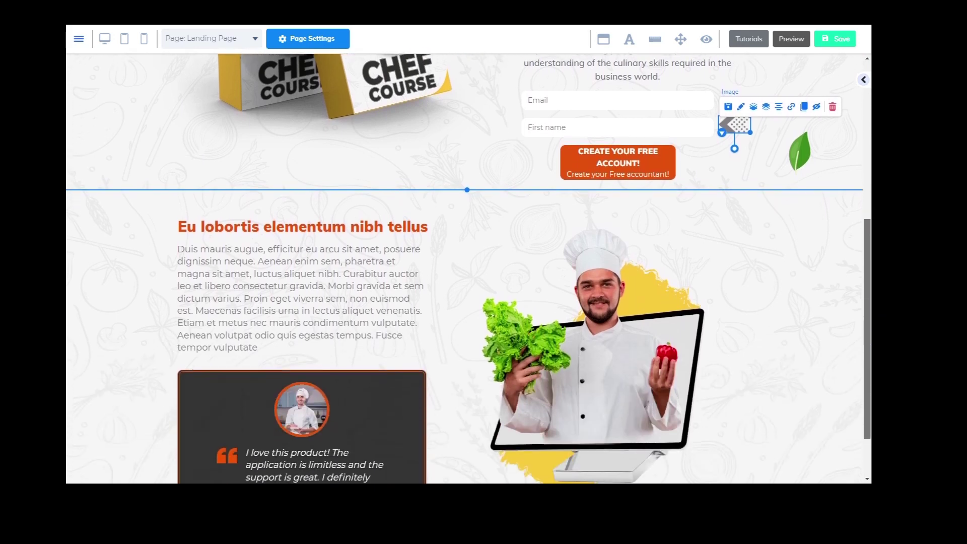
{"action": "left_click", "coordinate": [347, 161]}
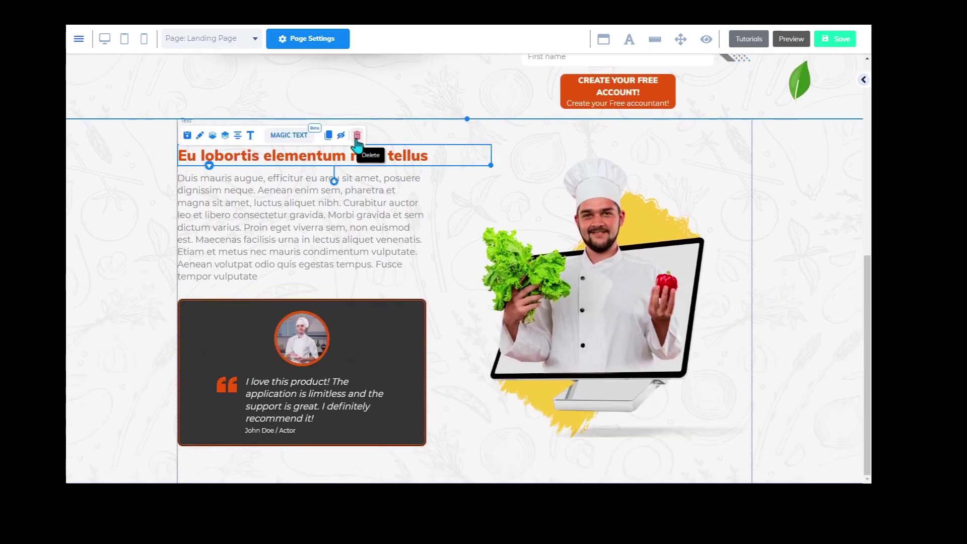
{"action": "left_click", "coordinate": [357, 137]}
{"action": "left_click", "coordinate": [529, 283]}
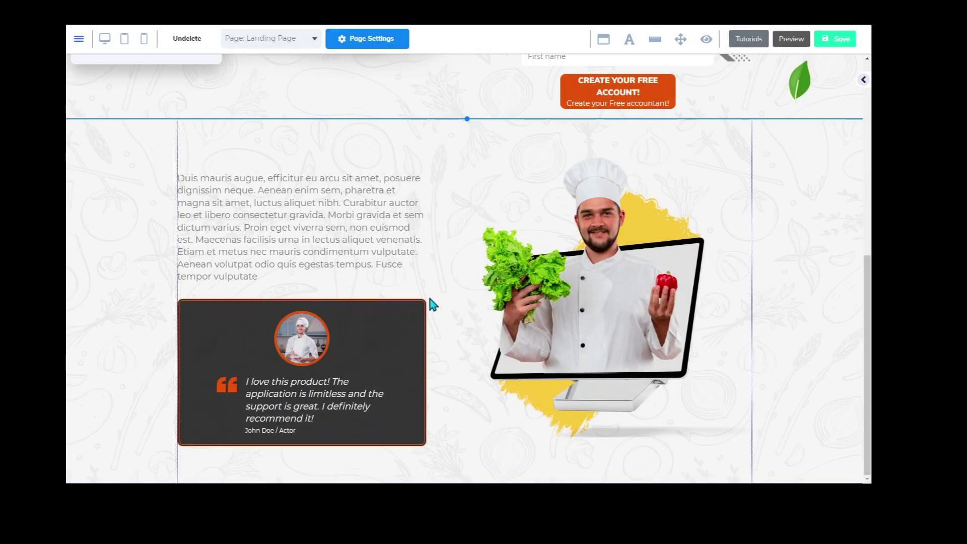
Step: Delete the round chef photo and the testimonial quote from the dark box
{"action": "left_click", "coordinate": [308, 353]}
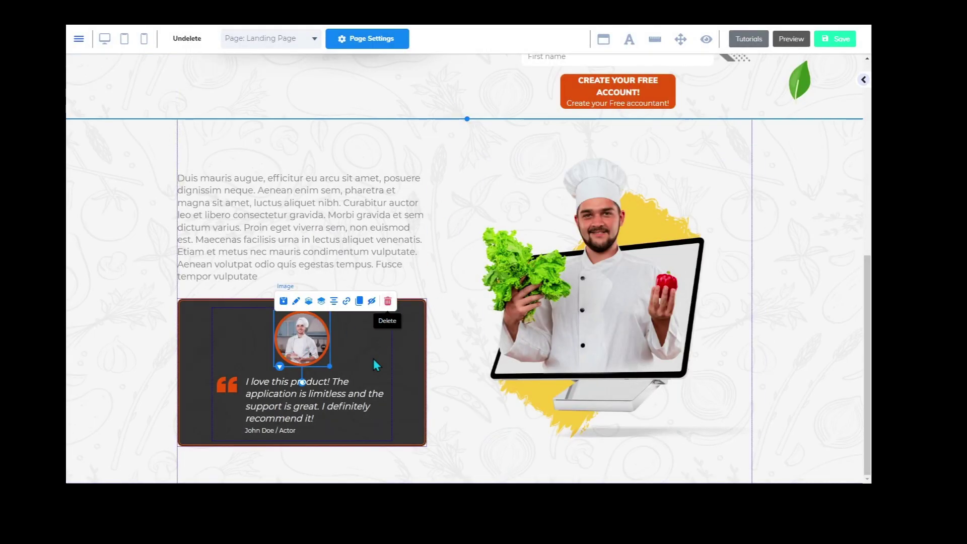
{"action": "left_click", "coordinate": [382, 371]}
{"action": "left_click", "coordinate": [326, 299]}
{"action": "left_click", "coordinate": [521, 285]}
Step: Move the placeholder paragraph onto the dark box and enlarge the box around it
{"action": "left_click_drag", "start_coordinate": [330, 239], "coordinate": [338, 375]}
{"action": "left_click_drag", "start_coordinate": [384, 415], "coordinate": [439, 458]}
Step: Generate custom Magic Text content for the placeholder paragraph, describing a course on cooking like a local Italian with additional modules on setting up an Italian restaurant
{"action": "left_click", "coordinate": [395, 210]}
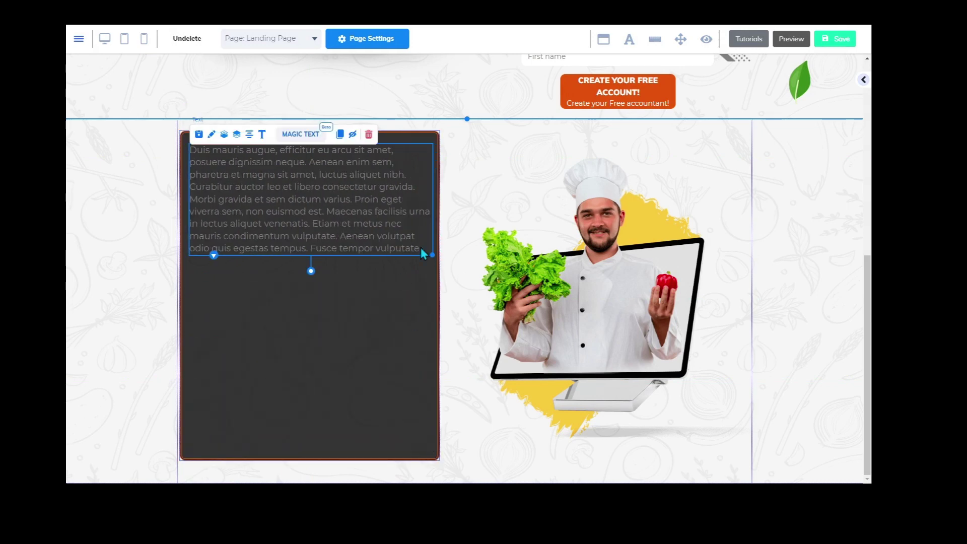
{"action": "left_click", "coordinate": [300, 134]}
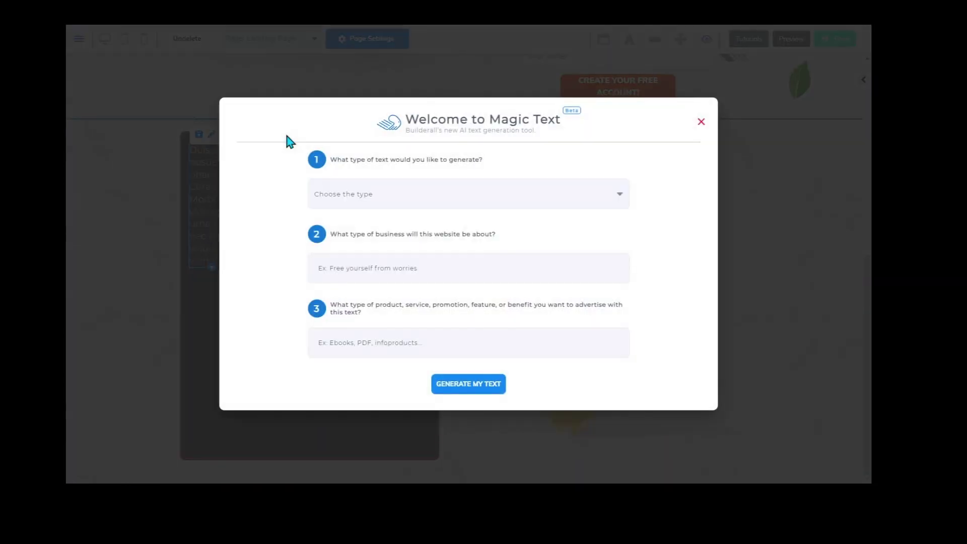
{"action": "left_click", "coordinate": [423, 199]}
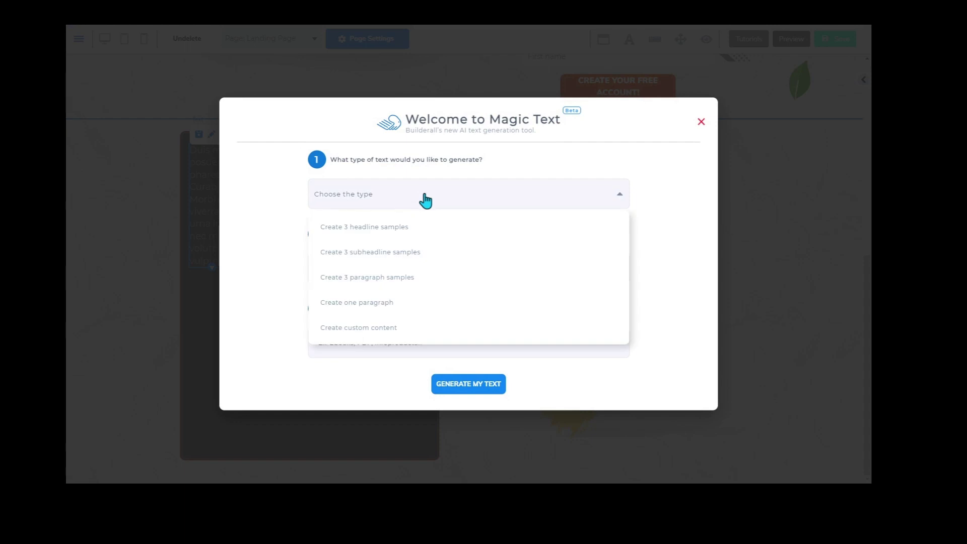
{"action": "left_click", "coordinate": [391, 328]}
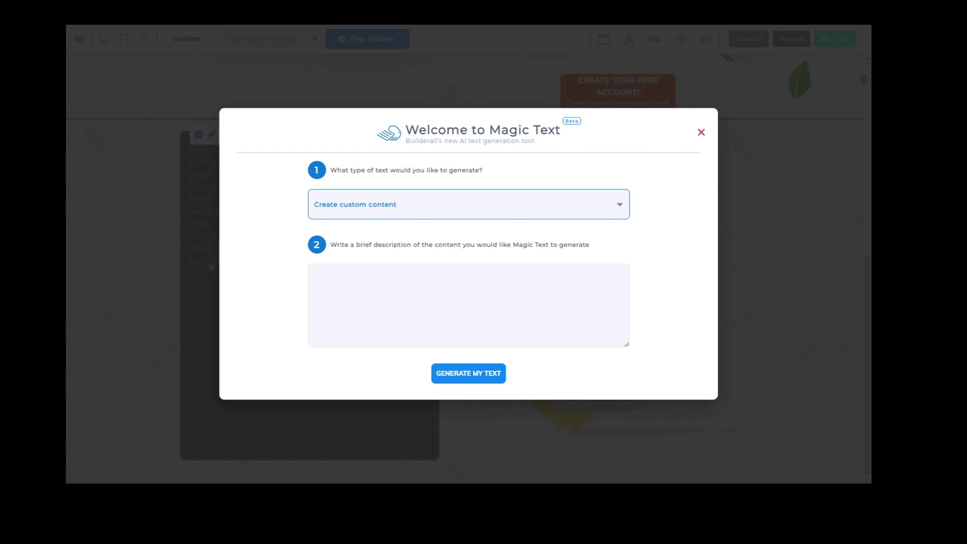
{"action": "type", "text": "A course that enables you to cook just like a local italian. Impress your family and friends or start your own restaurant. Course also offer additional modules on how to set up your italian restaurant"}
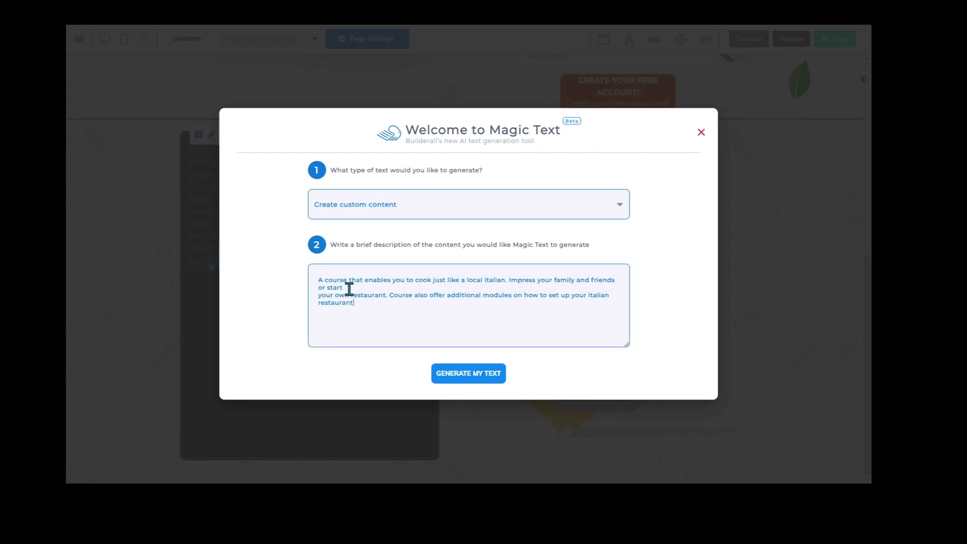
{"action": "key", "text": "BackSpace"}
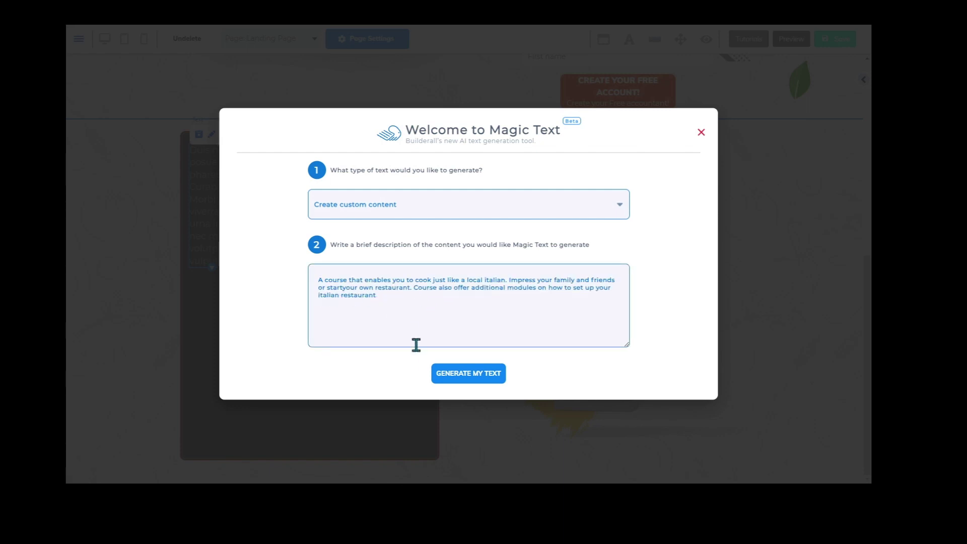
{"action": "left_click", "coordinate": [479, 373]}
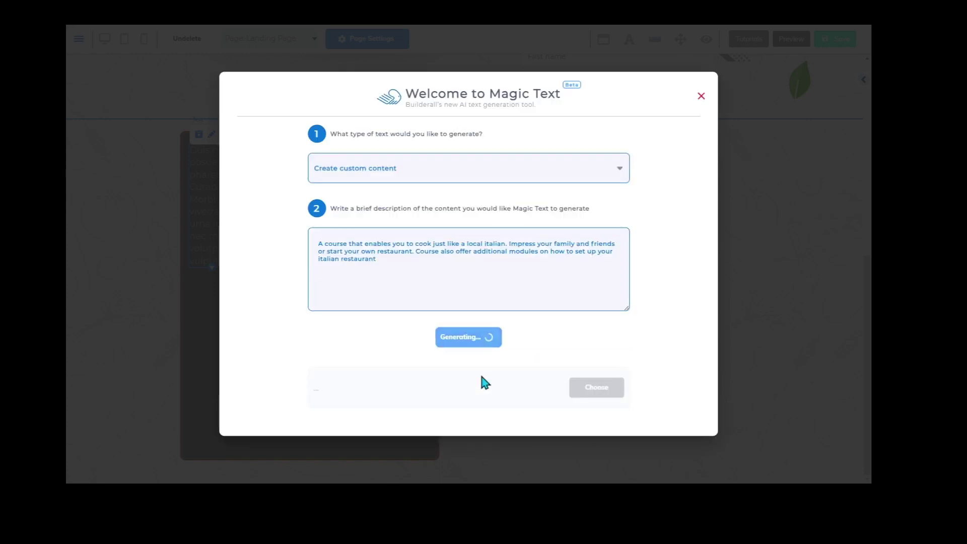
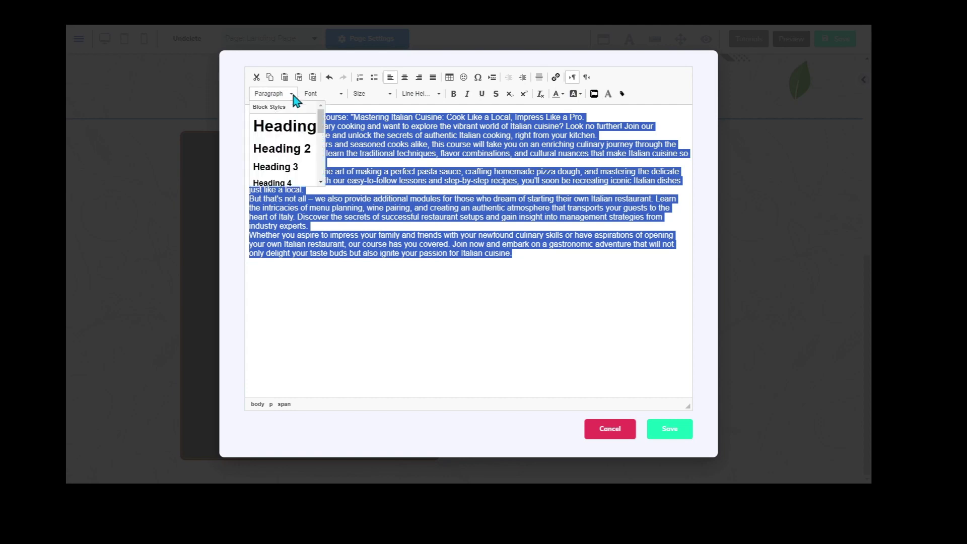
Step: Format the whole generated course description as Neutral Paragraph in the Muli font and justify it
{"action": "left_click_drag", "start_coordinate": [324, 127], "coordinate": [325, 181]}
{"action": "left_click", "coordinate": [315, 178]}
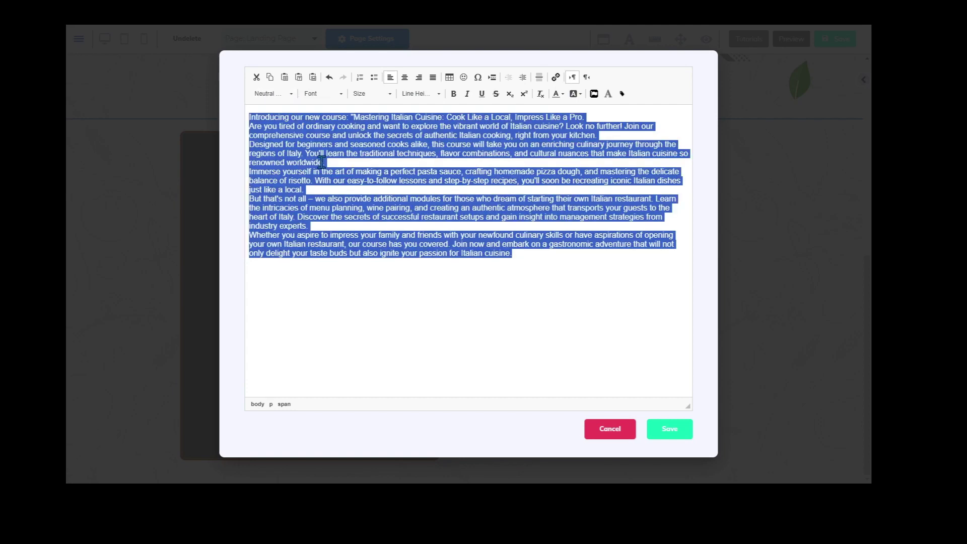
{"action": "left_click", "coordinate": [340, 94]}
{"action": "left_click_drag", "start_coordinate": [372, 121], "coordinate": [374, 156]}
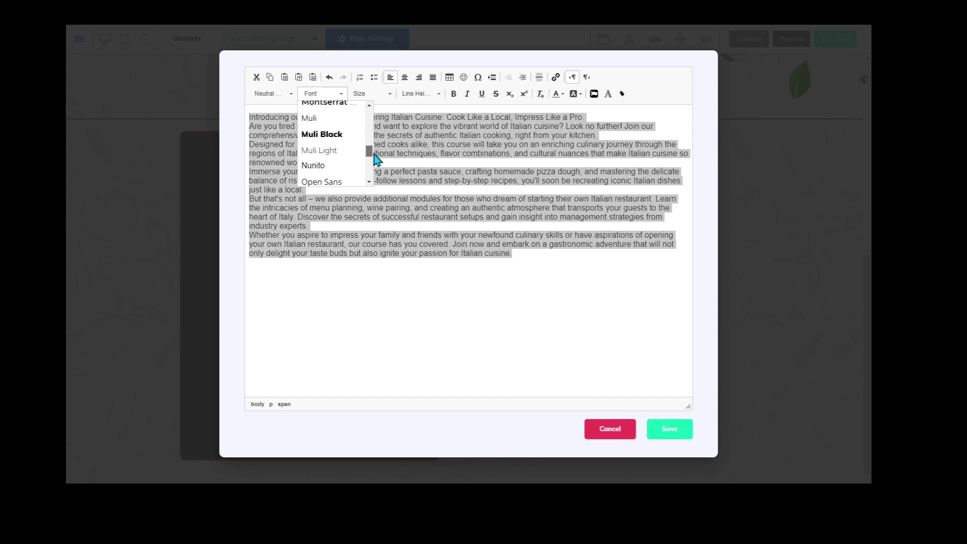
{"action": "left_click", "coordinate": [328, 120]}
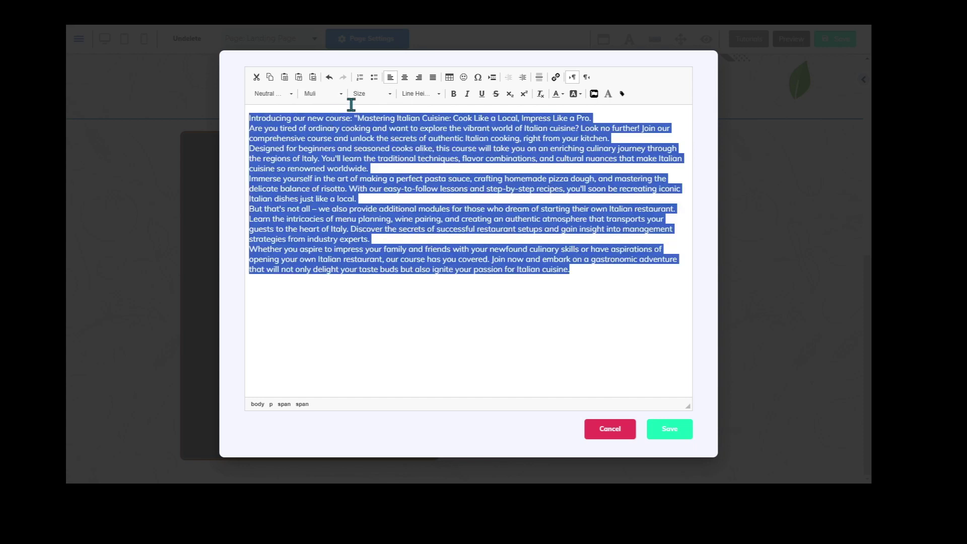
{"action": "left_click", "coordinate": [406, 79]}
{"action": "left_click", "coordinate": [434, 78]}
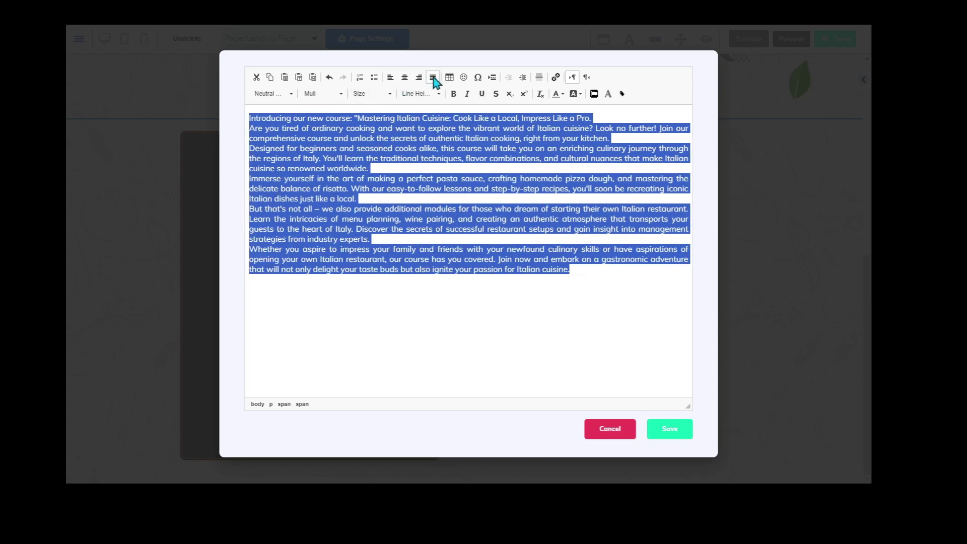
Step: Set the course description's font size to 18 after trying 14, and save the edited content
{"action": "left_click", "coordinate": [383, 97]}
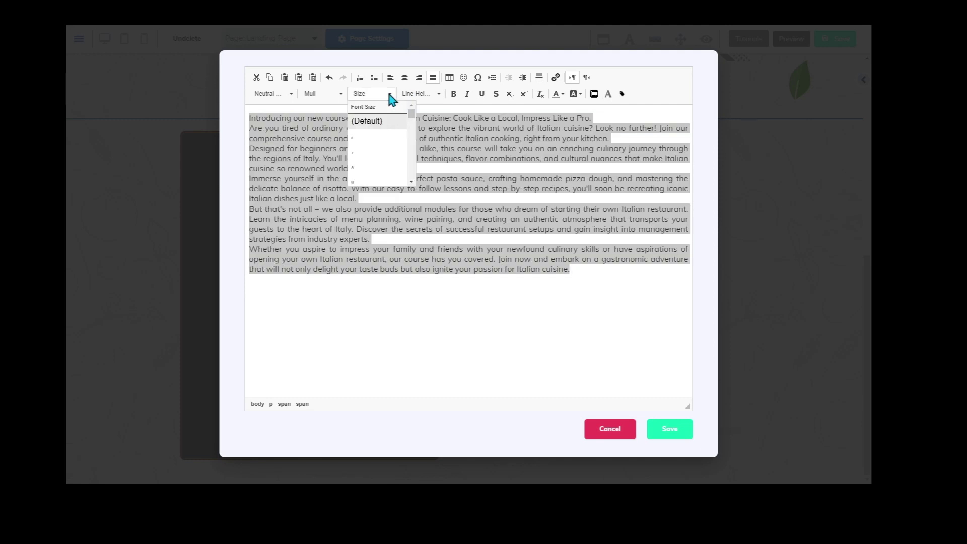
{"action": "scroll", "coordinate": [403, 169], "scroll_direction": "down", "scroll_amount": 2}
{"action": "scroll", "coordinate": [403, 169], "scroll_direction": "up", "scroll_amount": 2}
{"action": "scroll", "coordinate": [402, 168], "scroll_direction": "down", "scroll_amount": 2}
{"action": "left_click", "coordinate": [393, 154]}
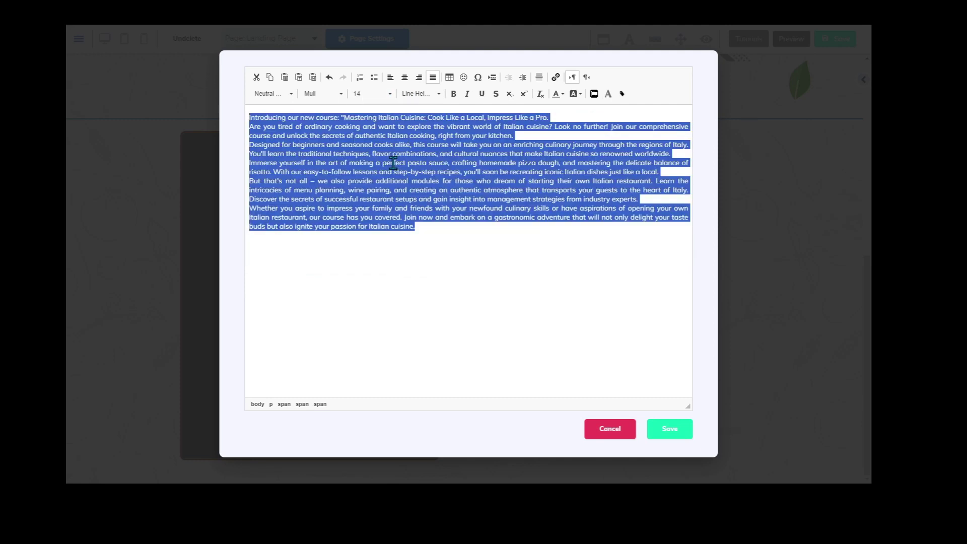
{"action": "left_click", "coordinate": [389, 96]}
{"action": "scroll", "coordinate": [387, 151], "scroll_direction": "up", "scroll_amount": 2}
{"action": "mouse_move", "coordinate": [410, 119]}
{"action": "left_mouse_down"}
{"action": "mouse_move", "coordinate": [414, 142]}
{"action": "mouse_move", "coordinate": [406, 106]}
{"action": "left_mouse_up"}
{"action": "left_click", "coordinate": [358, 125]}
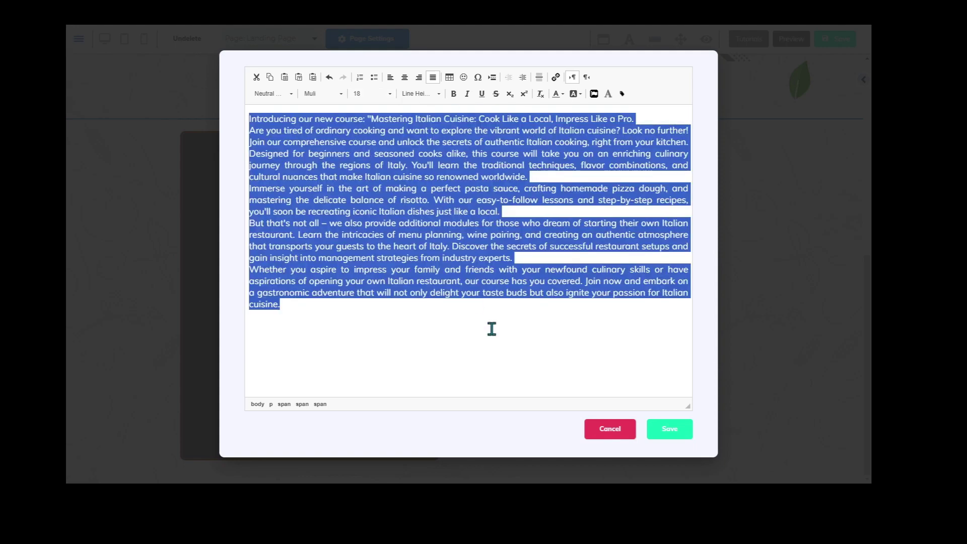
{"action": "left_click", "coordinate": [665, 432]}
Step: Reposition the course description over the dark box and widen its text element
{"action": "left_click_drag", "start_coordinate": [378, 333], "coordinate": [378, 214]}
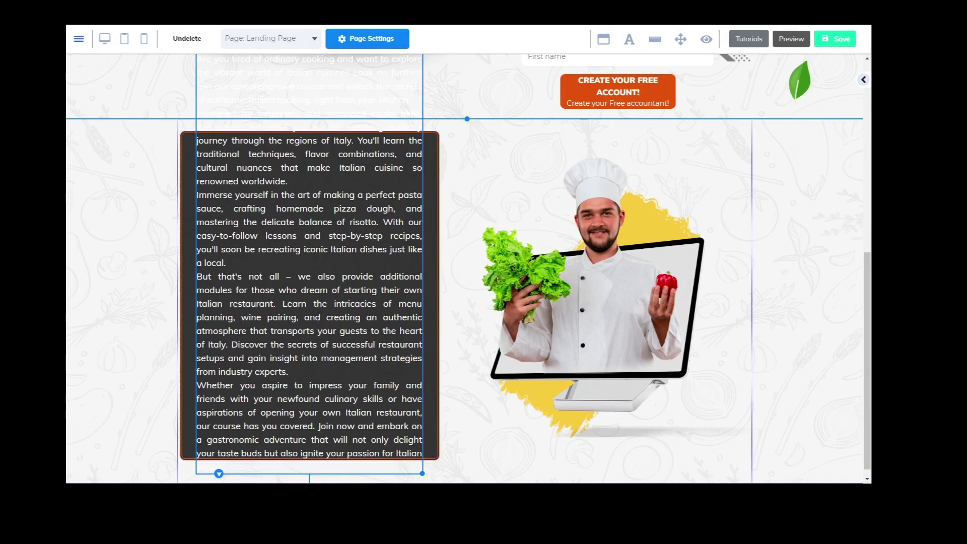
{"action": "left_click_drag", "start_coordinate": [425, 470], "coordinate": [464, 475]}
{"action": "mouse_move", "coordinate": [373, 346]}
{"action": "left_mouse_down"}
{"action": "mouse_move", "coordinate": [364, 421]}
{"action": "mouse_move", "coordinate": [372, 357]}
{"action": "left_mouse_up"}
Step: Delete the description's ending from "Discover the secrets of successful restaurant setups" onward and narrow the text element to fit inside the dark box
{"action": "double_click", "coordinate": [243, 352]}
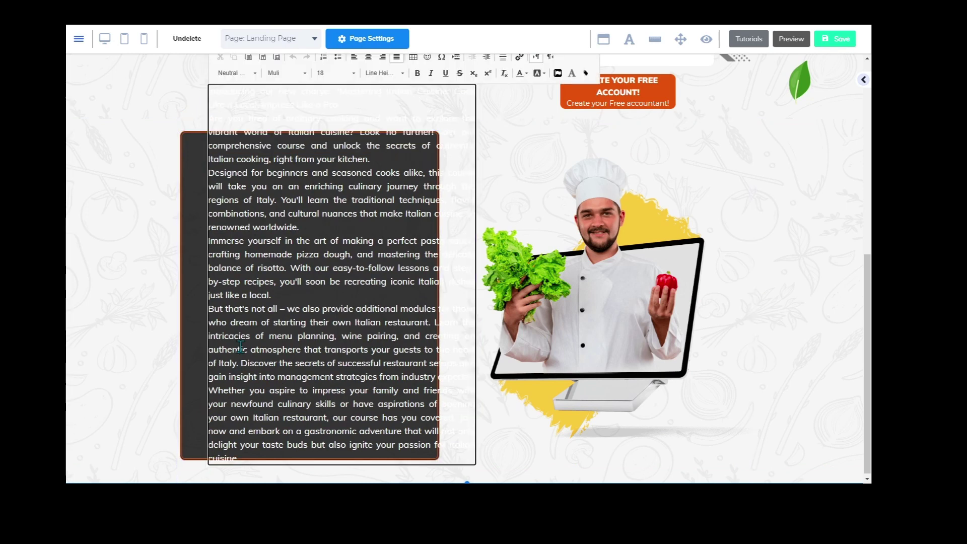
{"action": "left_click_drag", "start_coordinate": [241, 364], "coordinate": [308, 464]}
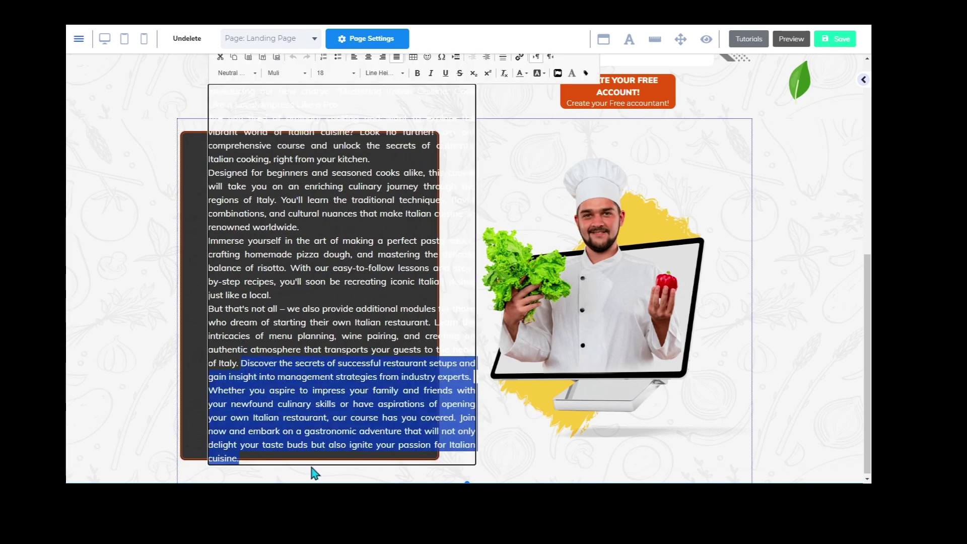
{"action": "key", "text": "BackSpace"}
{"action": "left_click", "coordinate": [406, 450]}
{"action": "left_click", "coordinate": [276, 411]}
{"action": "left_click_drag", "start_coordinate": [458, 429], "coordinate": [428, 428]}
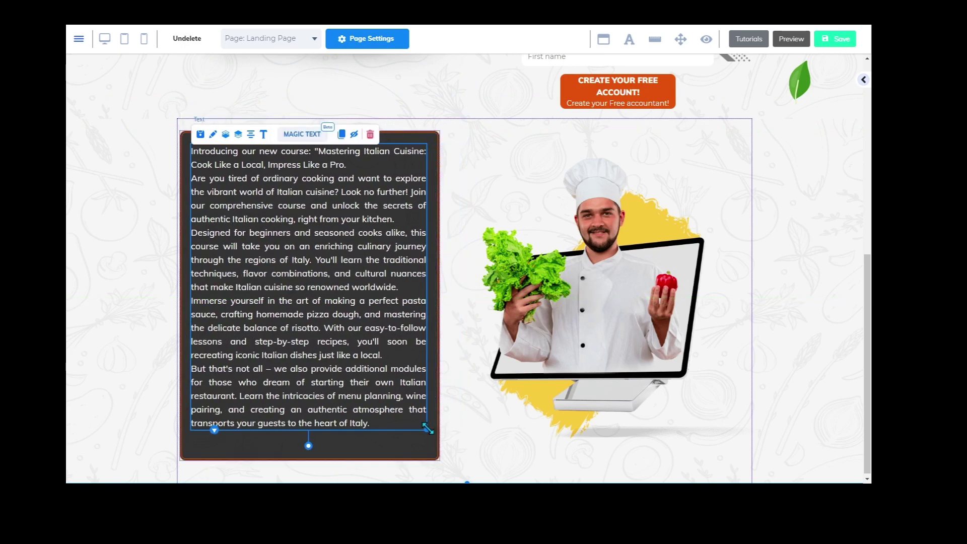
Step: Insert blank lines before the "Are you tired" and "Designed for beginners" paragraphs, removing the stray line break after "want"
{"action": "triple_click", "coordinate": [364, 162]}
{"action": "key", "text": "Return"}
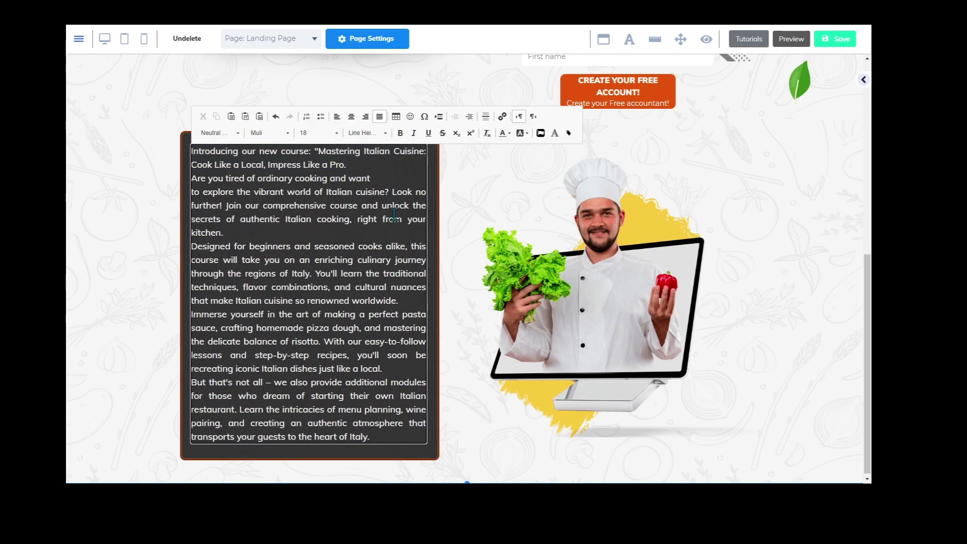
{"action": "left_click", "coordinate": [248, 232]}
{"action": "key", "text": "Return"}
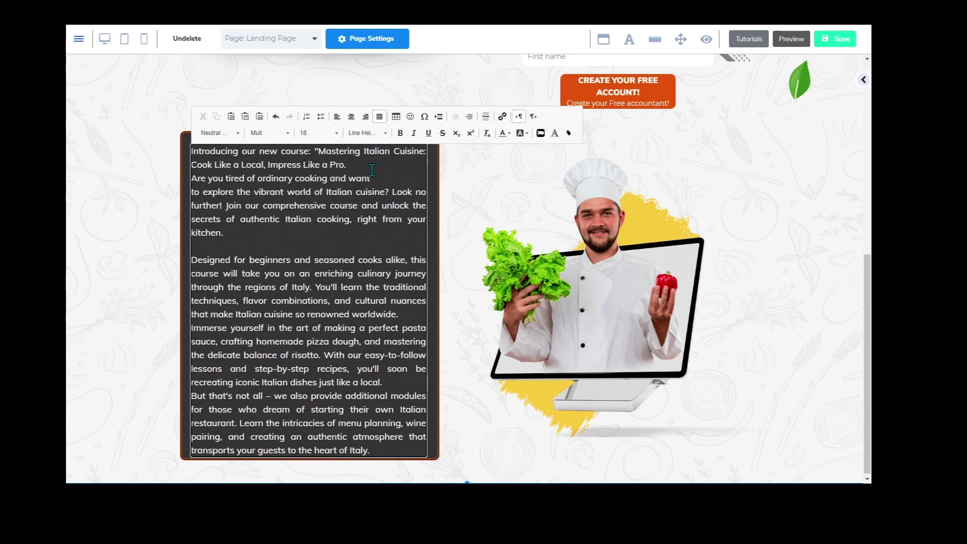
{"action": "key", "text": "Return"}
{"action": "left_click", "coordinate": [383, 192]}
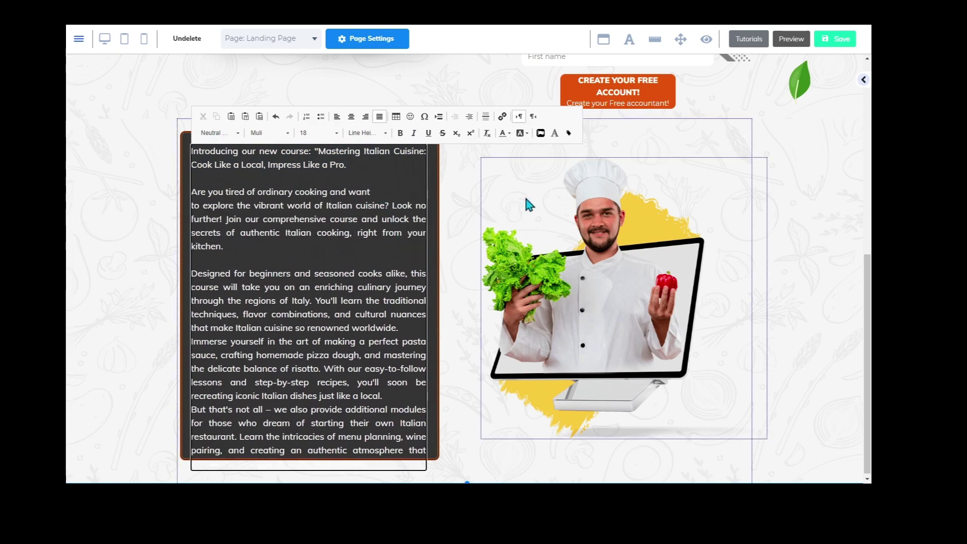
{"action": "key", "text": "Delete"}
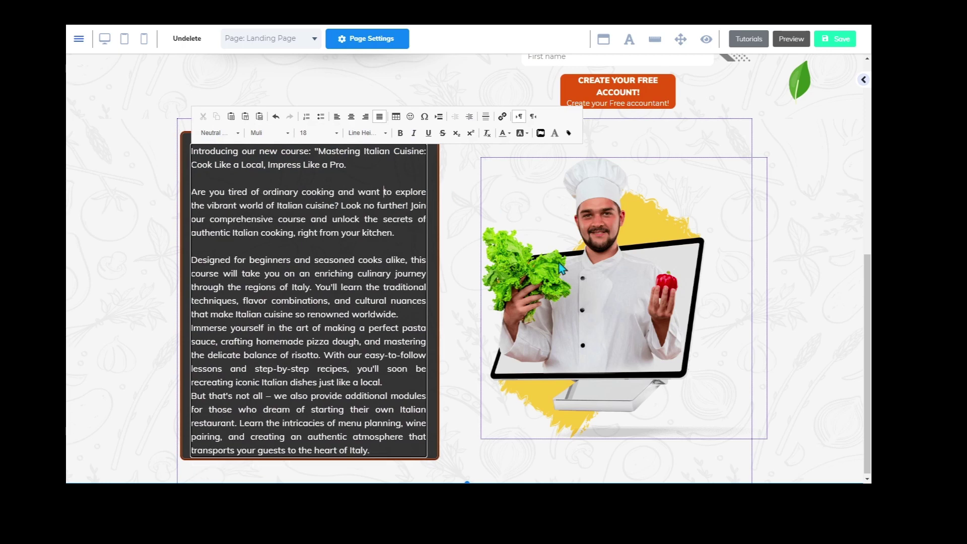
Step: Insert blank lines before the "Immerse yourself" and "But that's not all" paragraphs and leave text editing
{"action": "left_click", "coordinate": [406, 313]}
{"action": "key", "text": "Return"}
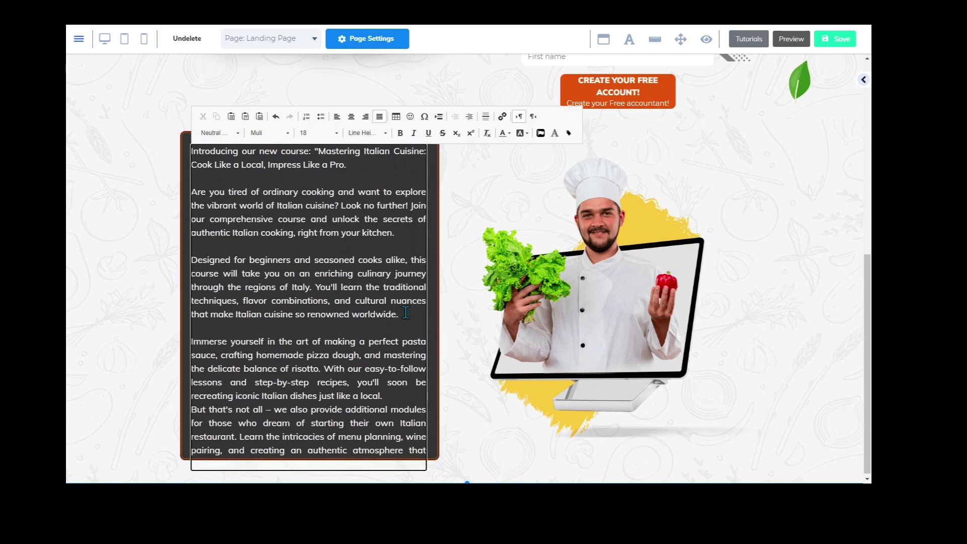
{"action": "left_click", "coordinate": [401, 396]}
{"action": "key", "text": "Return"}
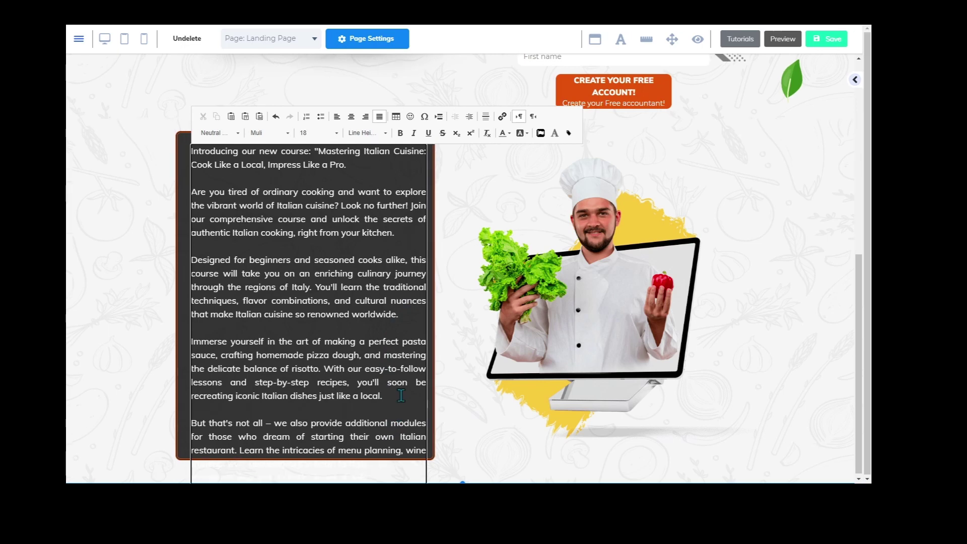
{"action": "left_click", "coordinate": [444, 343]}
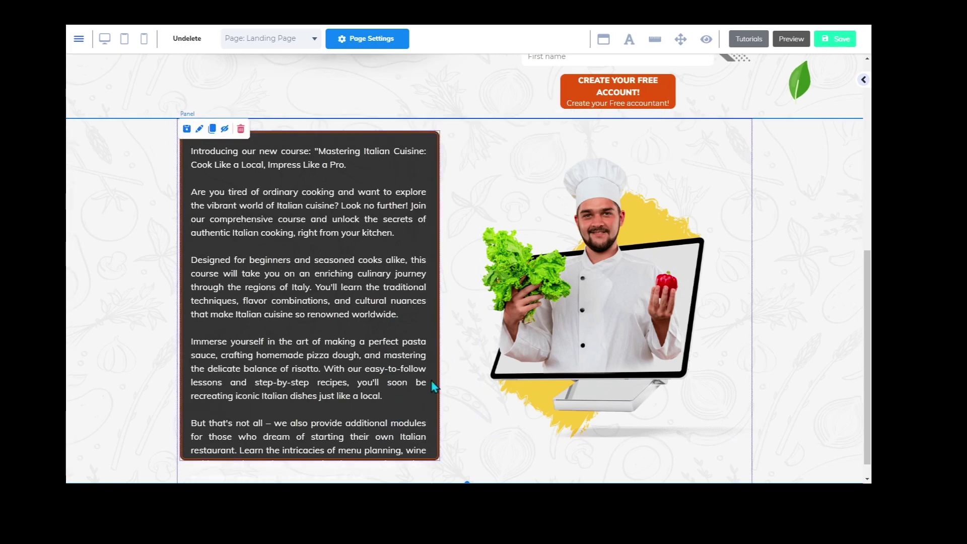
Step: Extend the dark box downward to enclose the whole course description and shift it up over the section's upper edge
{"action": "left_click_drag", "start_coordinate": [439, 460], "coordinate": [440, 482]}
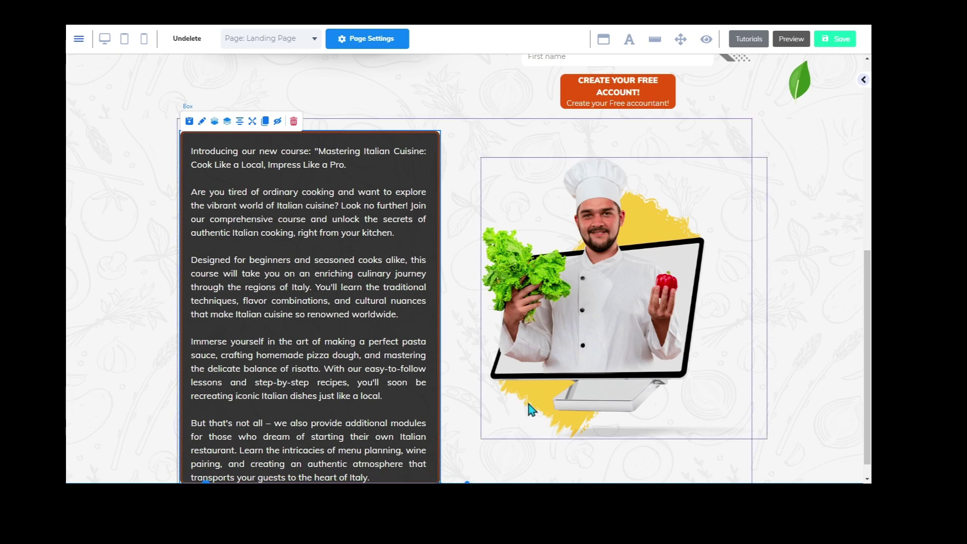
{"action": "scroll", "coordinate": [865, 274], "scroll_direction": "down", "scroll_amount": 1}
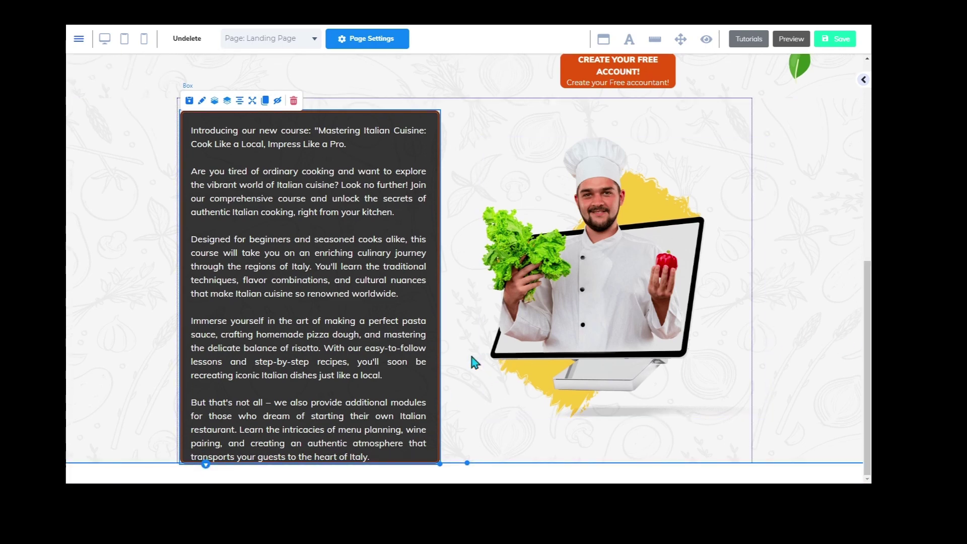
{"action": "scroll", "coordinate": [441, 306], "scroll_direction": "up", "scroll_amount": 1}
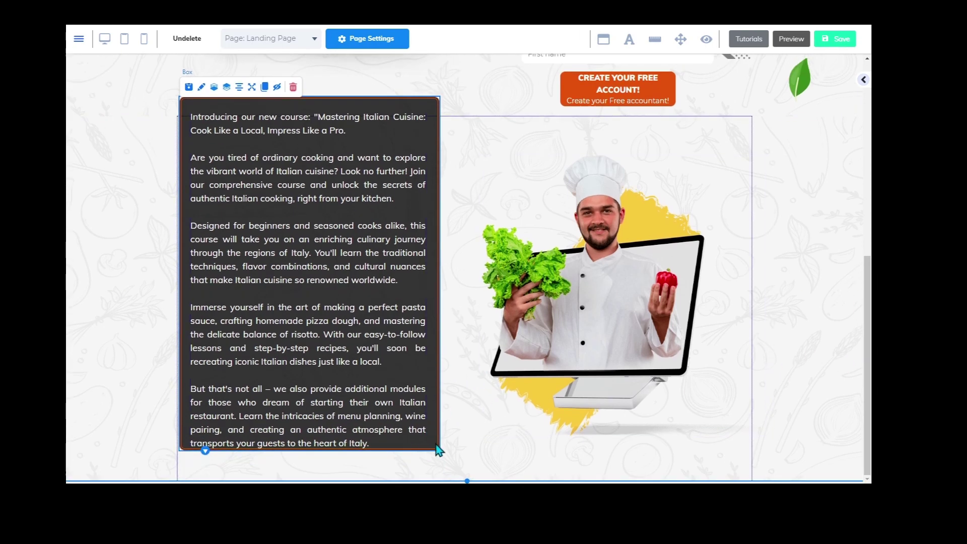
{"action": "left_click_drag", "start_coordinate": [438, 450], "coordinate": [424, 465]}
{"action": "left_click", "coordinate": [812, 348]}
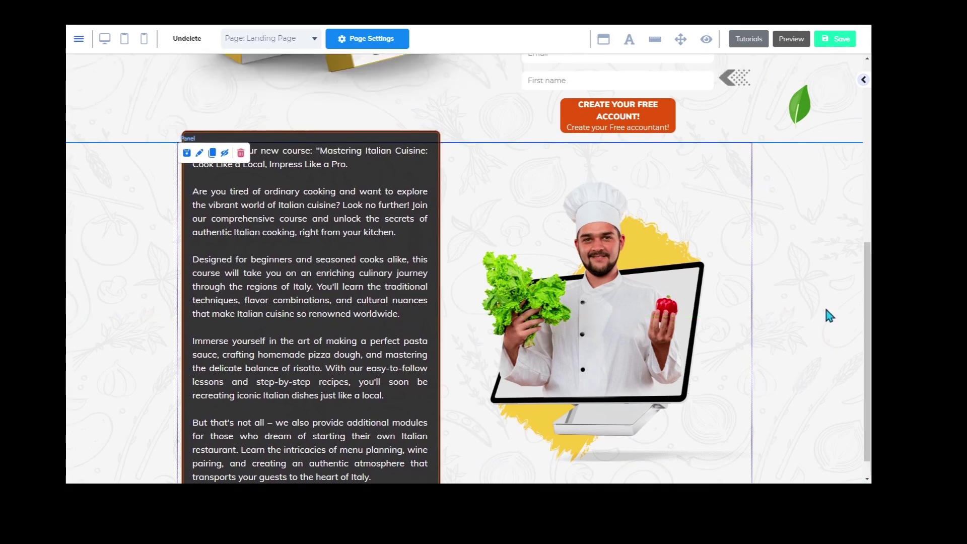
{"action": "scroll", "coordinate": [829, 315], "scroll_direction": "up", "scroll_amount": 1}
{"action": "scroll", "coordinate": [861, 320], "scroll_direction": "up", "scroll_amount": 4}
{"action": "scroll", "coordinate": [469, 268], "scroll_direction": "up", "scroll_amount": 2}
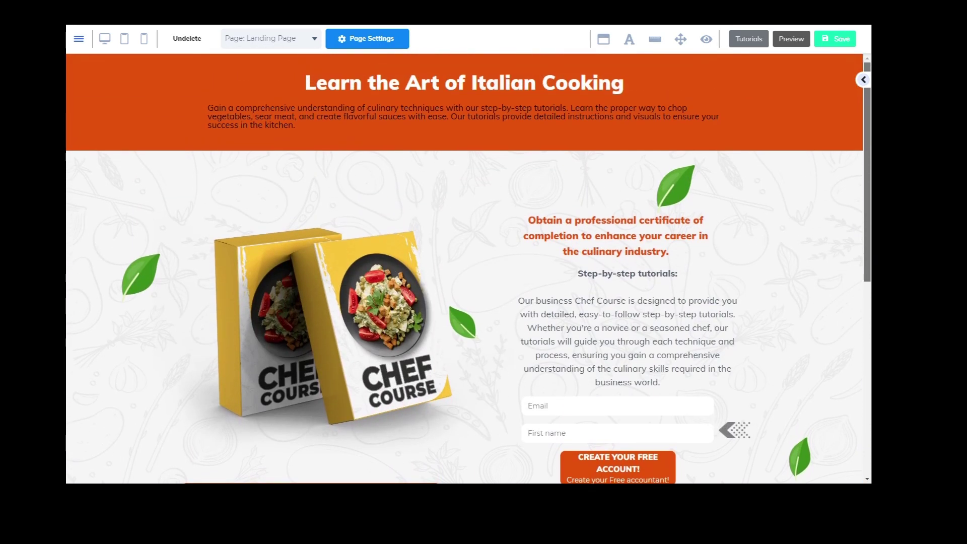